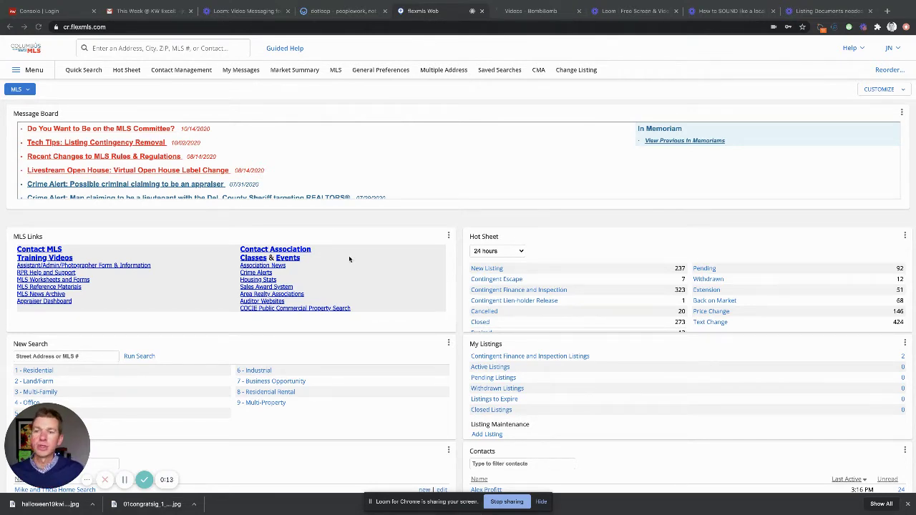
Step: Start a new listing with Residential as property type and Delaware as county
{"action": "left_click", "coordinate": [29, 71]}
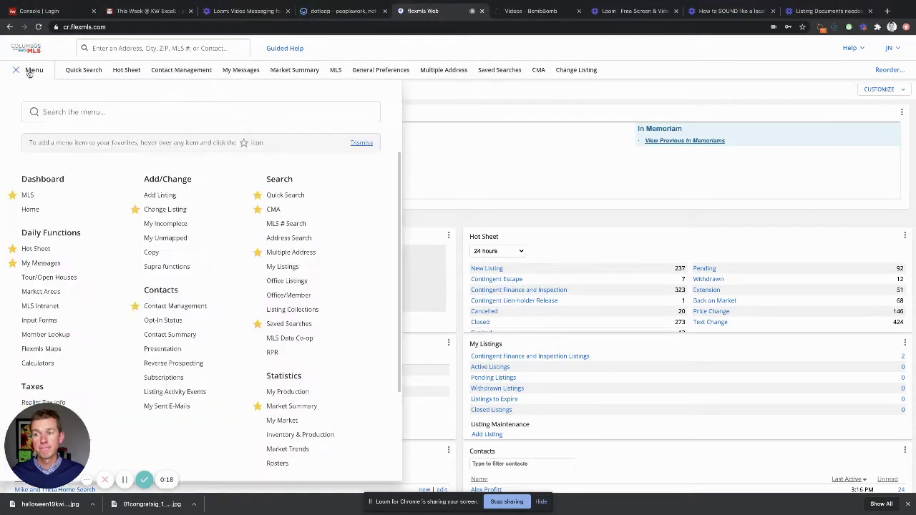
{"action": "left_click", "coordinate": [160, 195]}
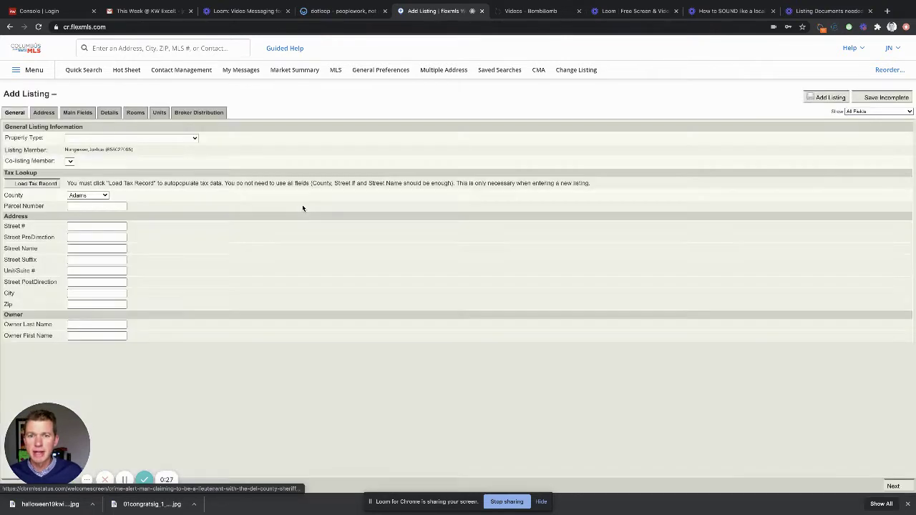
{"action": "left_click", "coordinate": [120, 137]}
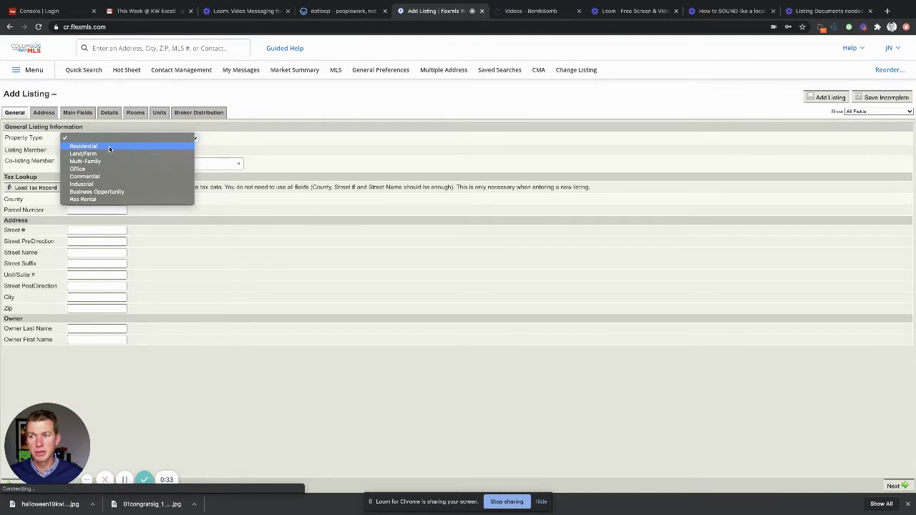
{"action": "left_click", "coordinate": [109, 147]}
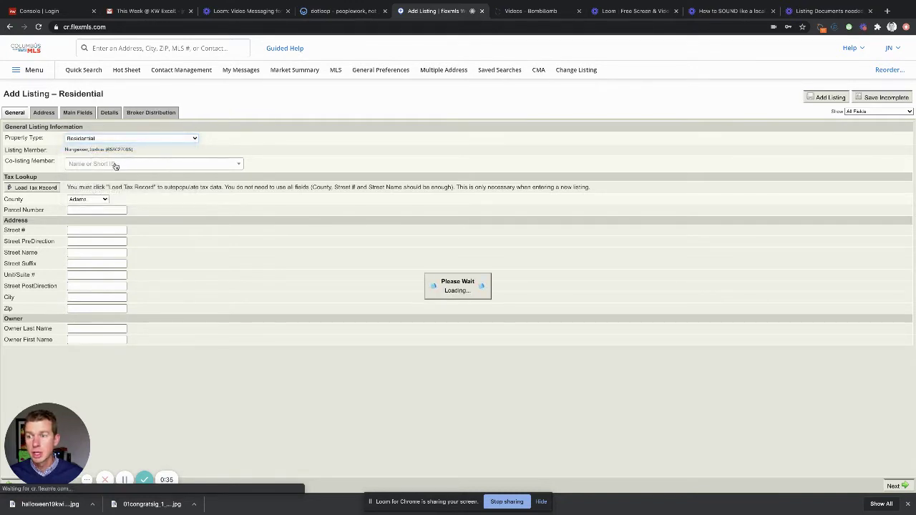
{"action": "left_click", "coordinate": [88, 199]}
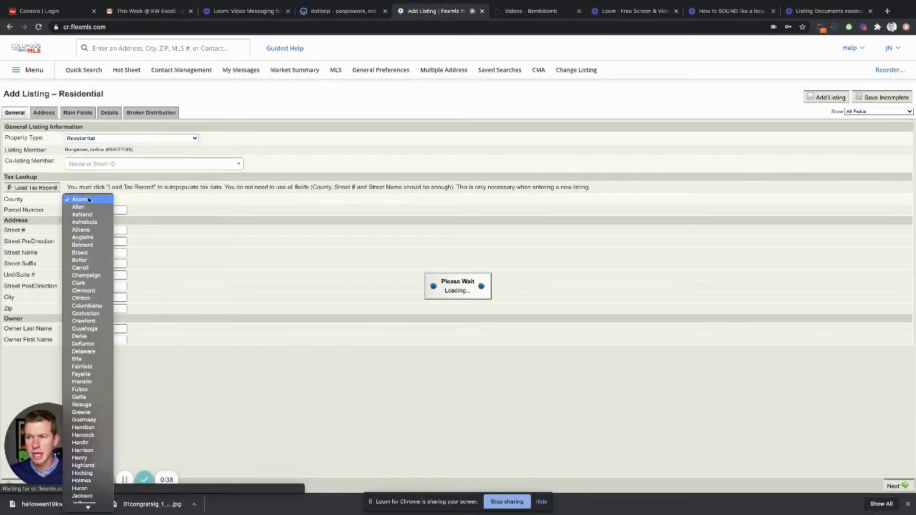
{"action": "left_click", "coordinate": [83, 352]}
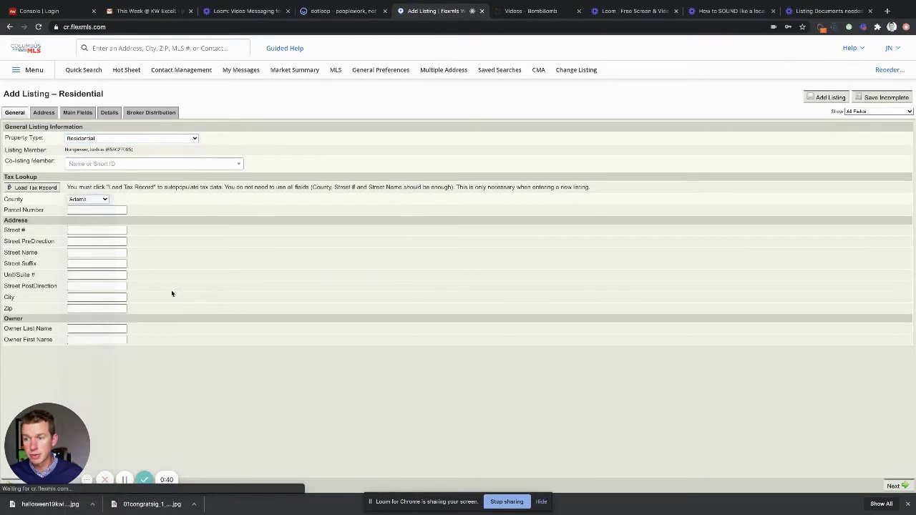
{"action": "left_click", "coordinate": [88, 230]}
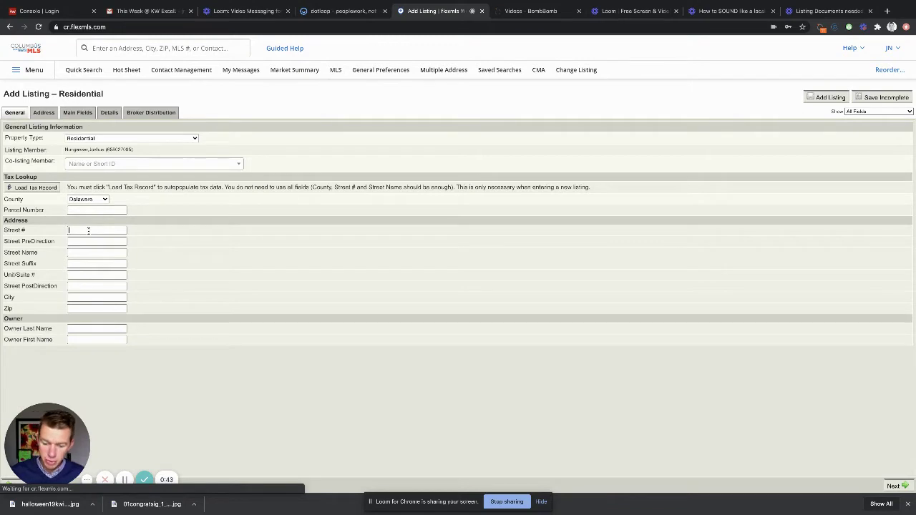
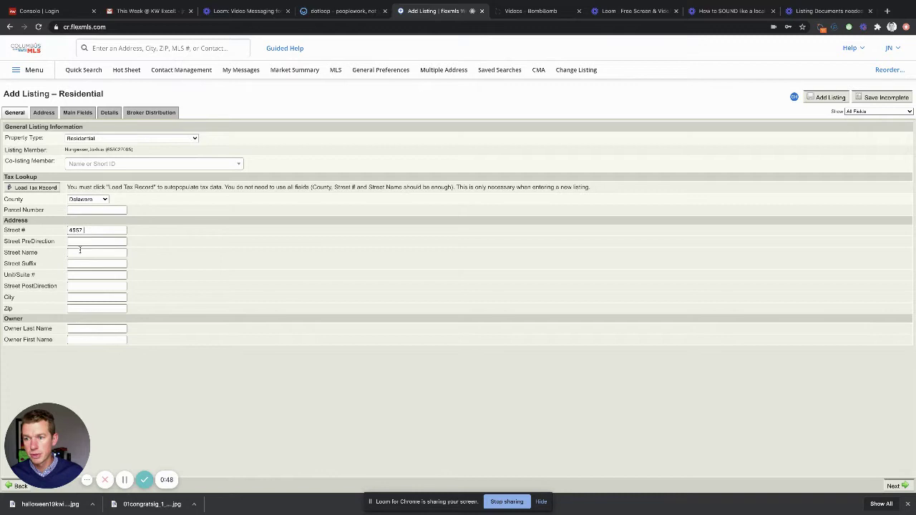
{"action": "left_click", "coordinate": [80, 252]}
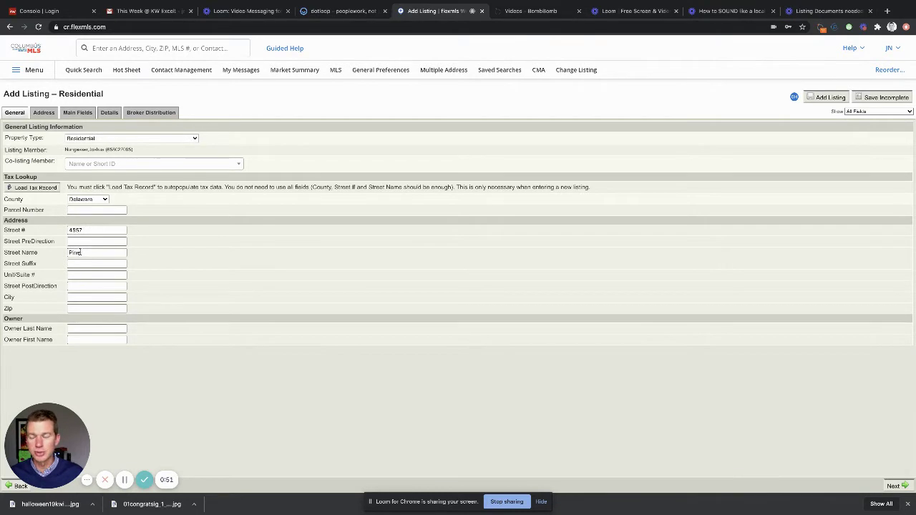
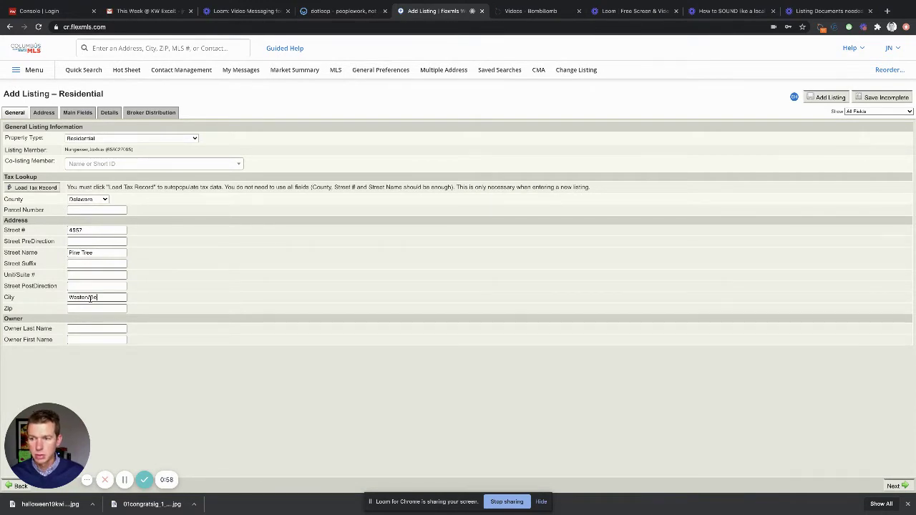
{"action": "left_click", "coordinate": [94, 309]}
{"action": "type", "text": "4"}
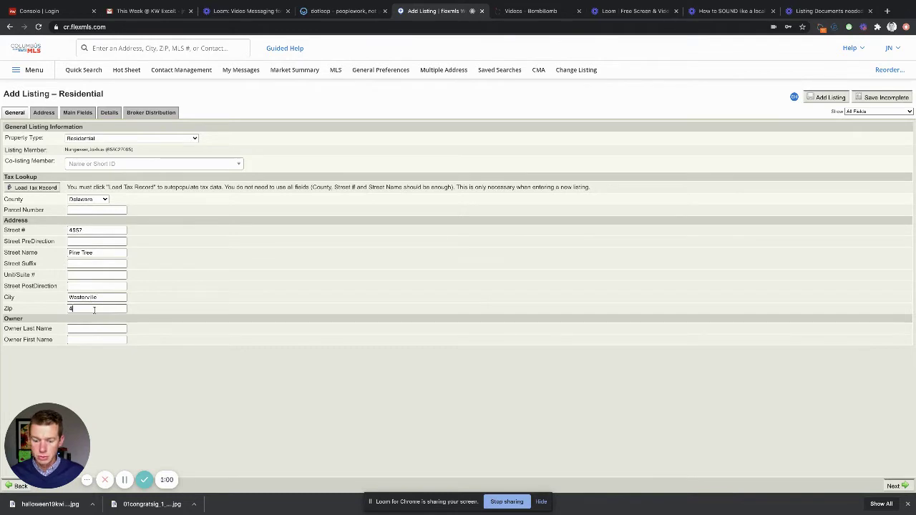
{"action": "type", "text": "3082"}
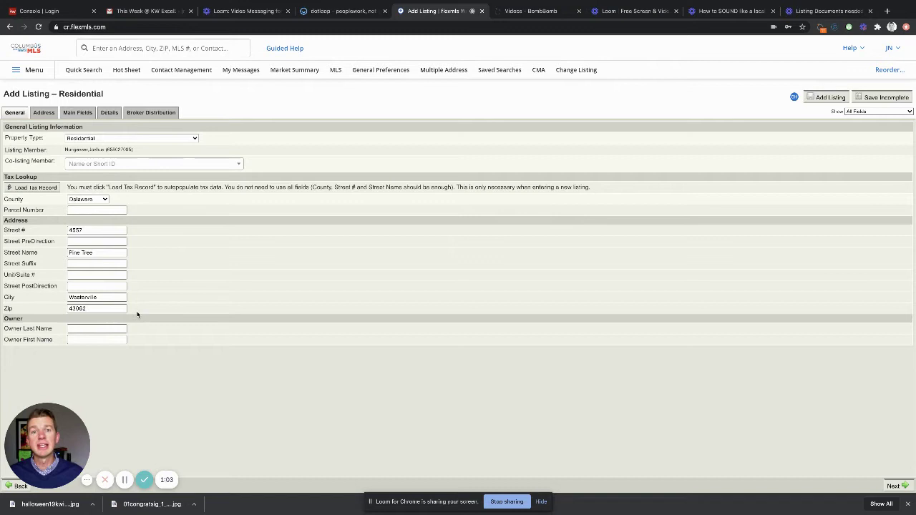
Step: Load the tax record for the address, then continue to the Locate Property map
{"action": "left_click", "coordinate": [29, 189]}
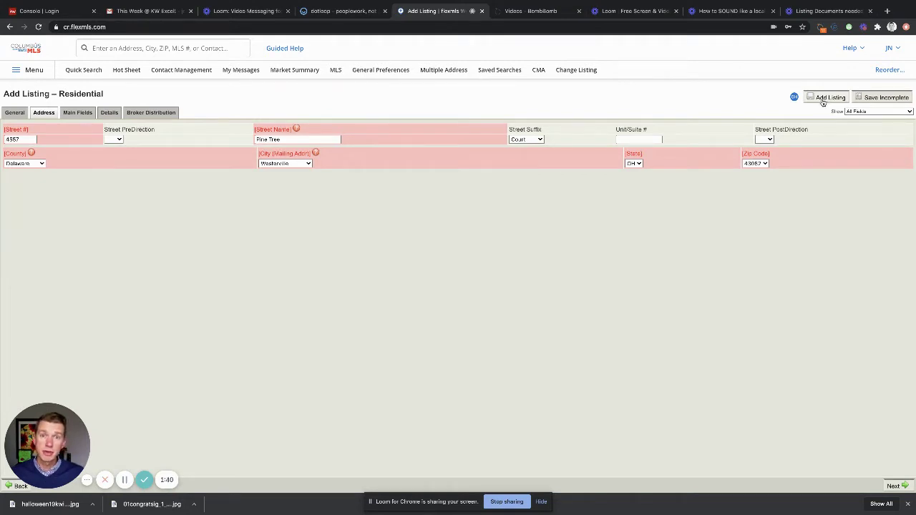
{"action": "left_click", "coordinate": [895, 487]}
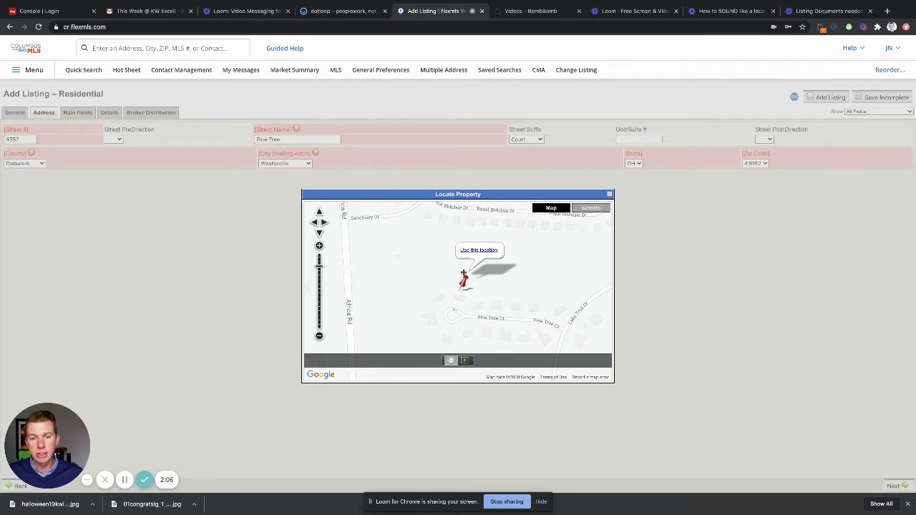
Step: Accept the pinned map location and continue past the duplicate-address warning
{"action": "left_click", "coordinate": [475, 251]}
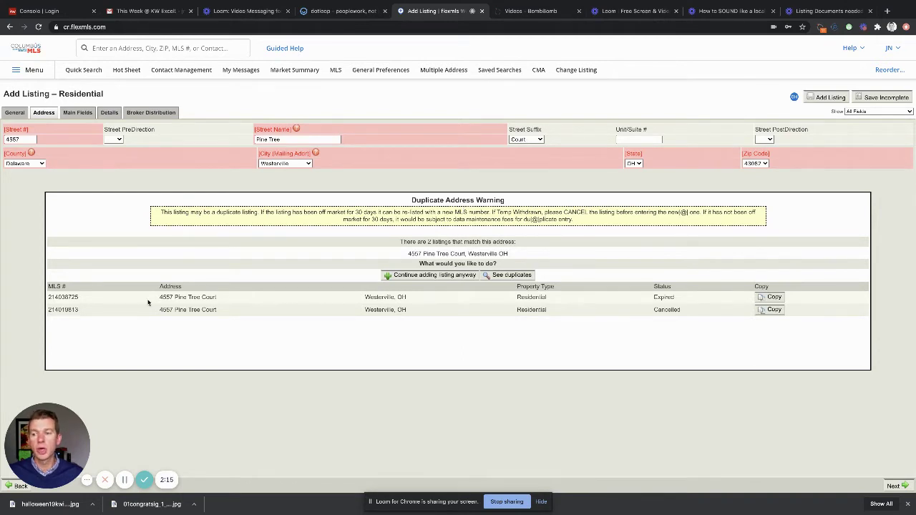
{"action": "left_click", "coordinate": [432, 276]}
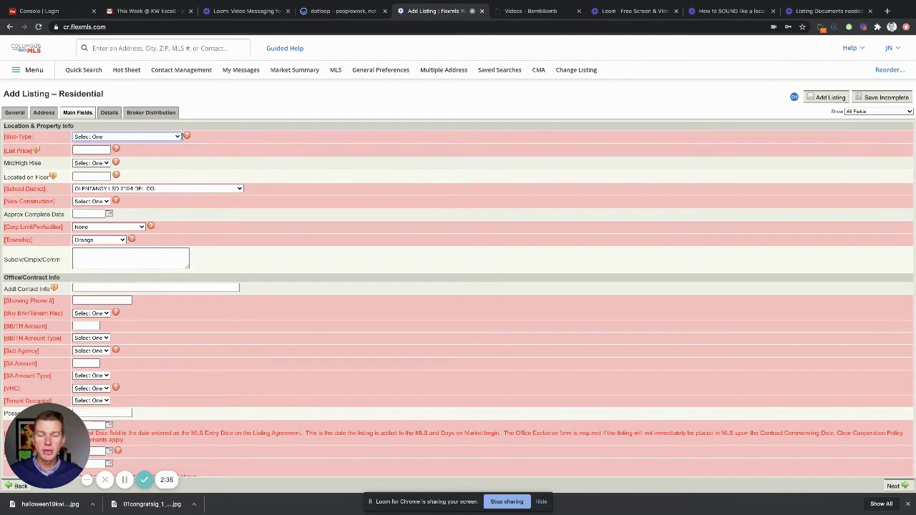
Step: Set sub-type Single Family Freestanding, list price 600000, and Mid/High Rise and New Construction to No
{"action": "left_click", "coordinate": [141, 138]}
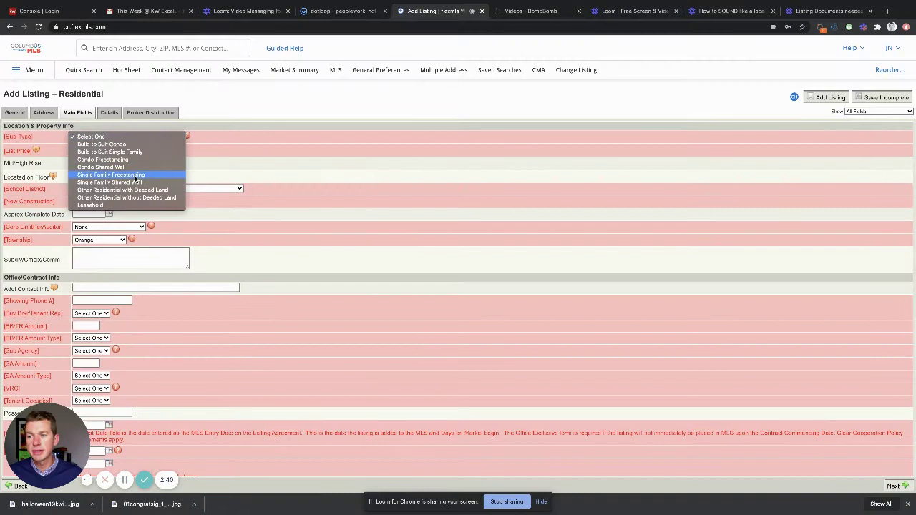
{"action": "left_click", "coordinate": [136, 176]}
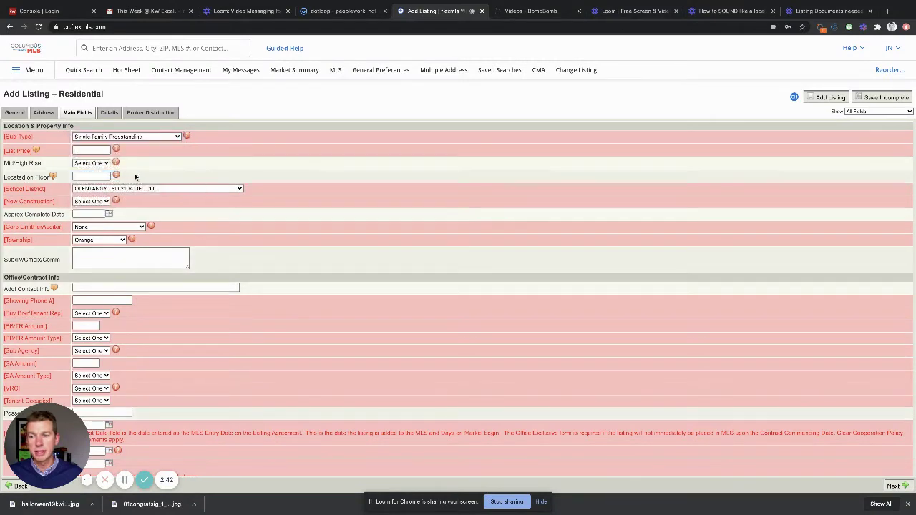
{"action": "left_click", "coordinate": [85, 150]}
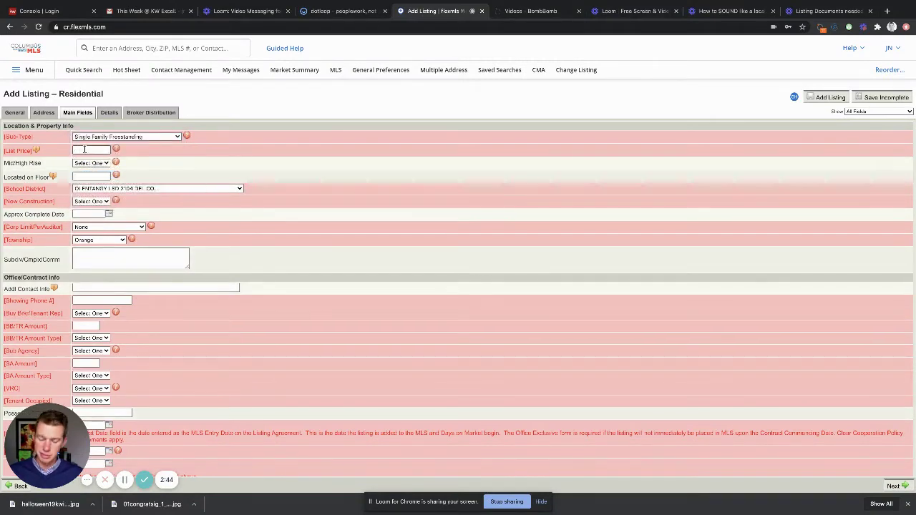
{"action": "type", "text": "600000"}
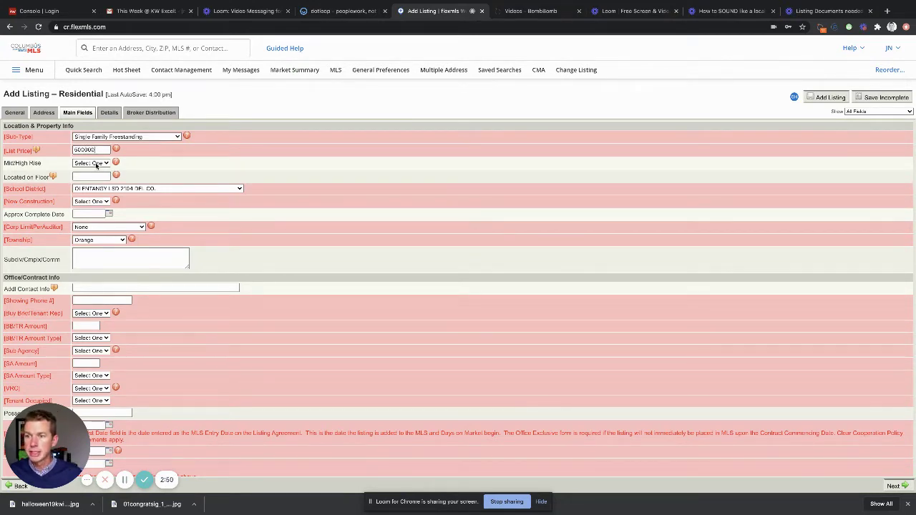
{"action": "left_click", "coordinate": [93, 163]}
{"action": "left_click", "coordinate": [93, 169]}
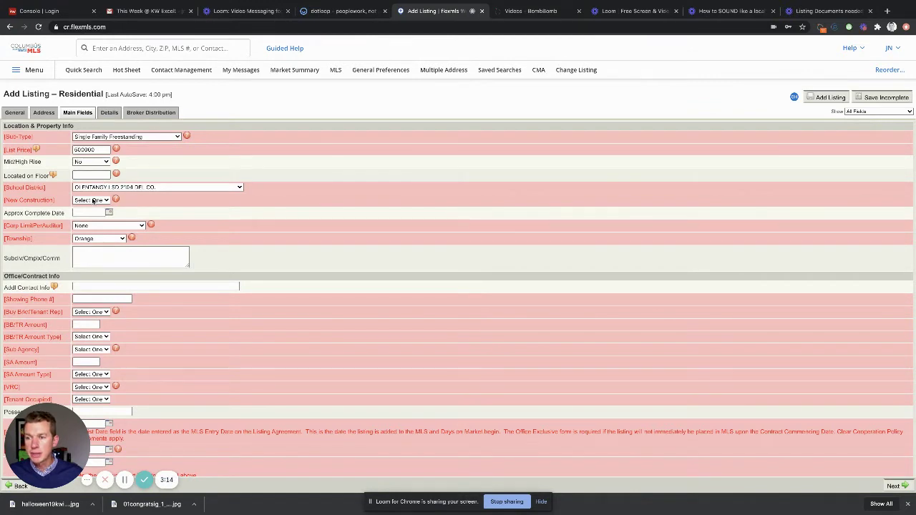
{"action": "left_click", "coordinate": [92, 199]}
{"action": "left_click", "coordinate": [89, 210]}
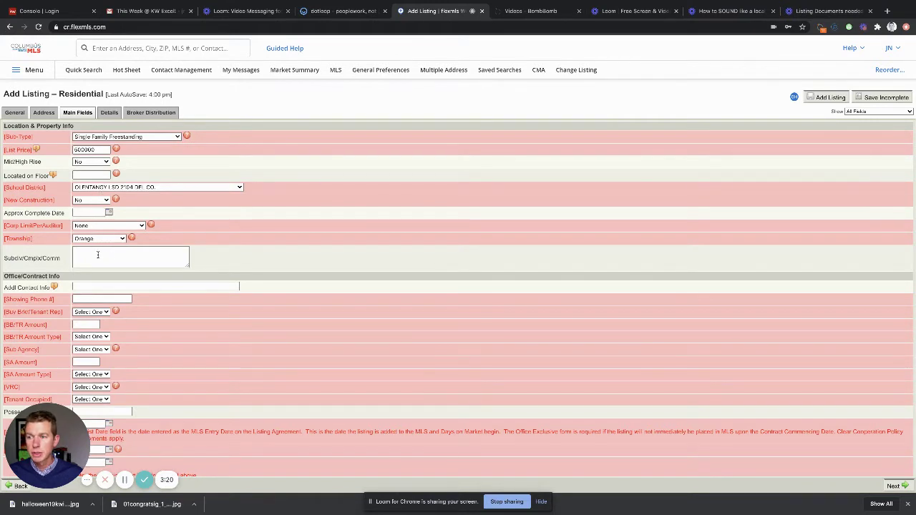
Step: Enter Highland Lakes as the subdivision and fill in the showing phone number
{"action": "left_click", "coordinate": [98, 255]}
{"action": "type", "text": "Hi"}
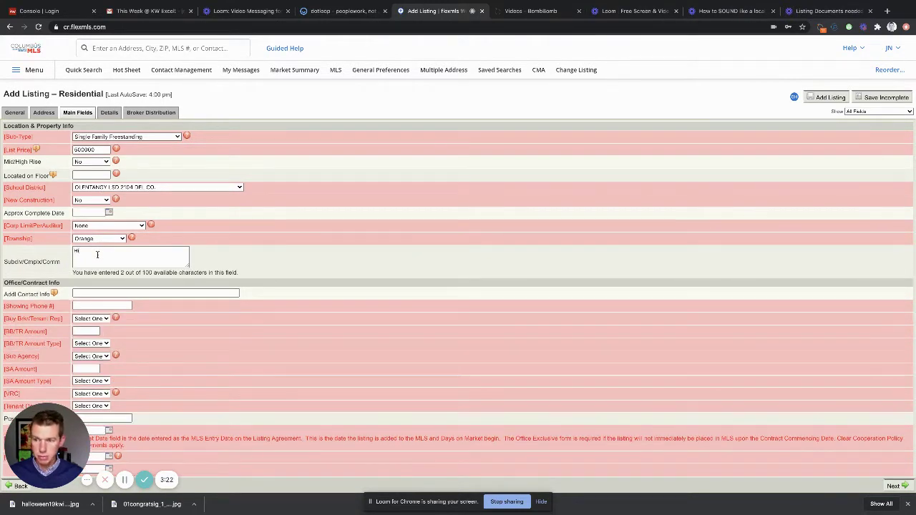
{"action": "type", "text": "ghland Lakes"}
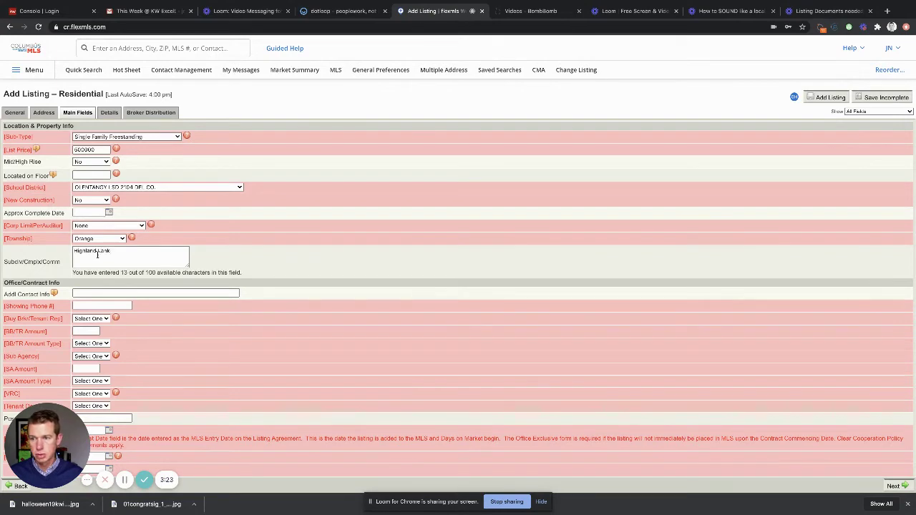
{"action": "left_click", "coordinate": [229, 255]}
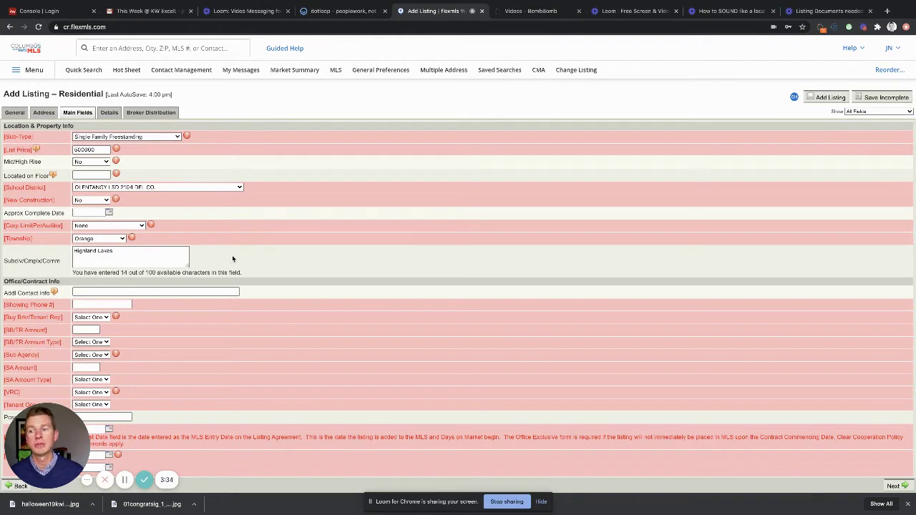
{"action": "scroll", "coordinate": [256, 286], "scroll_direction": "down", "scroll_amount": 1}
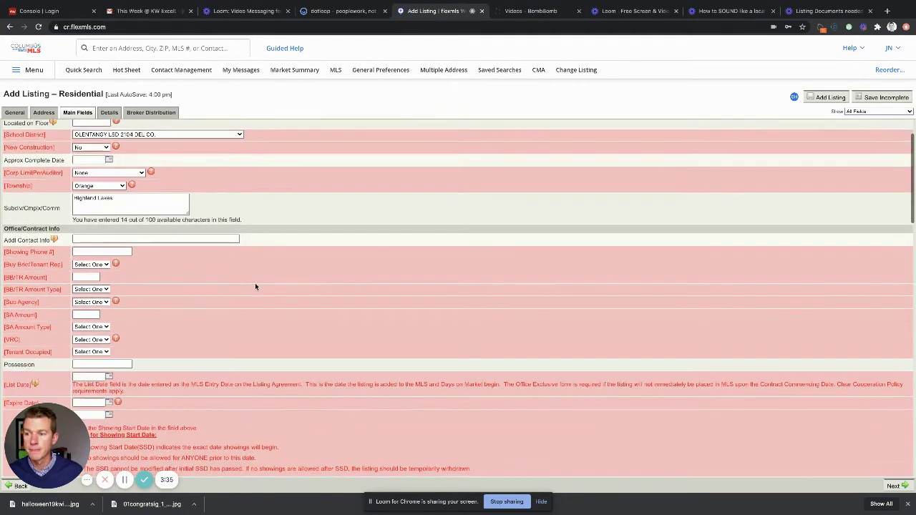
{"action": "left_click", "coordinate": [90, 252]}
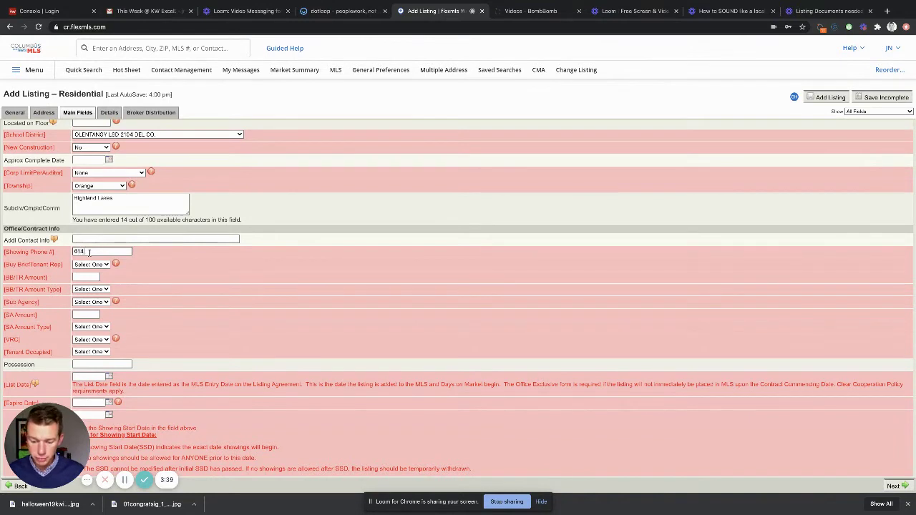
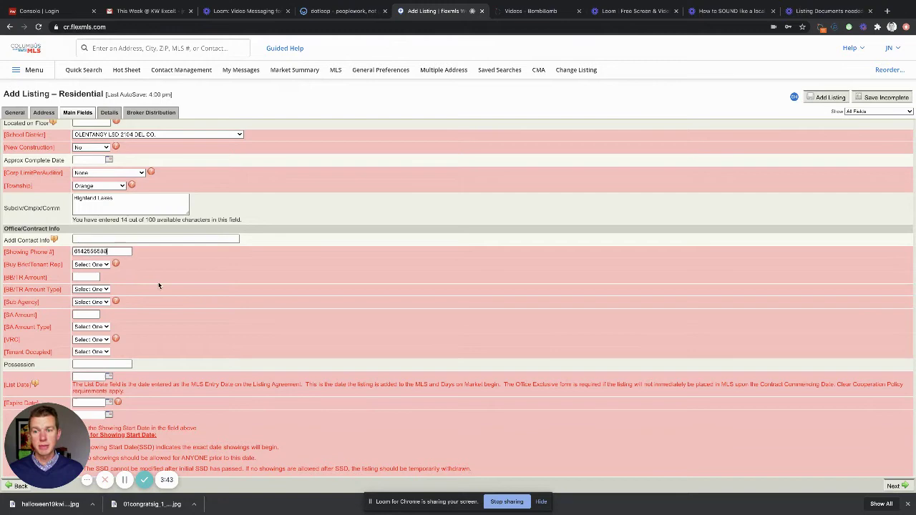
{"action": "left_click", "coordinate": [162, 281]}
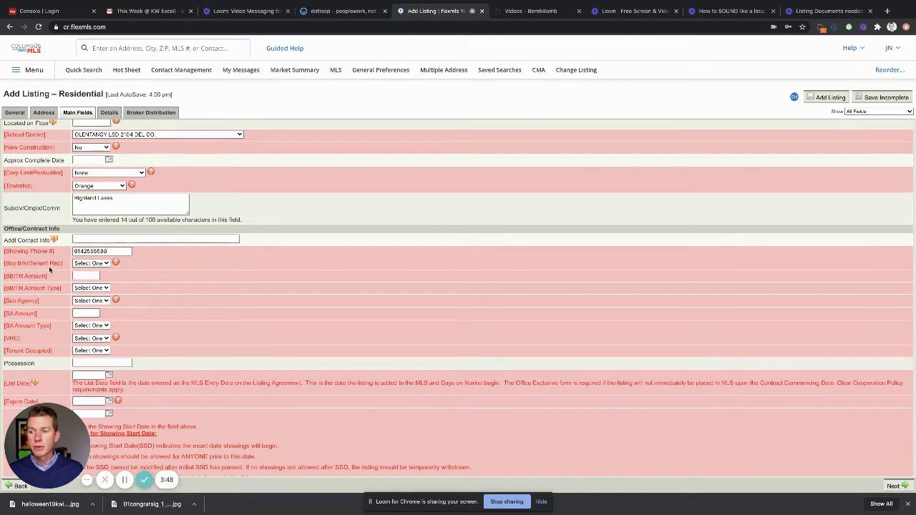
Step: Set Buy Brkr/Tenant Rep to Yes at 3 Percent, with Sub Agency and VRC set to No
{"action": "left_click", "coordinate": [92, 267]}
{"action": "left_click", "coordinate": [93, 278]}
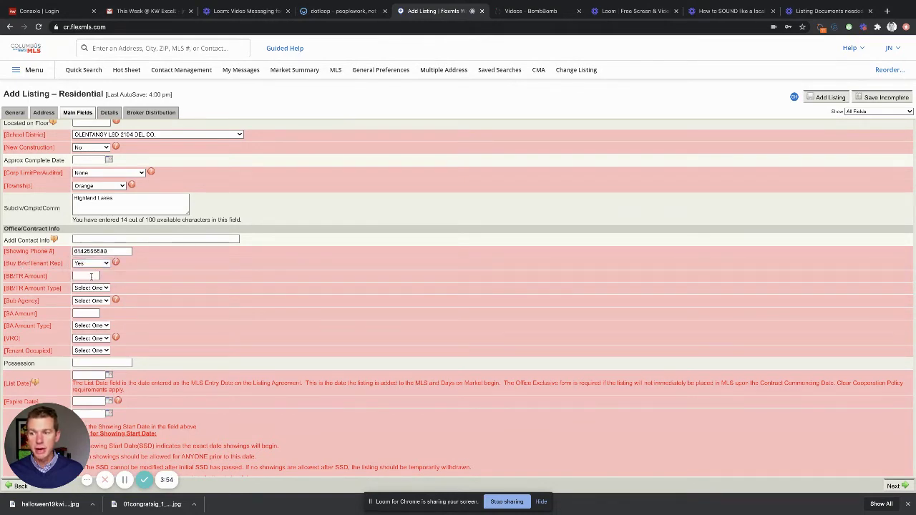
{"action": "left_click", "coordinate": [92, 276]}
{"action": "type", "text": "3"}
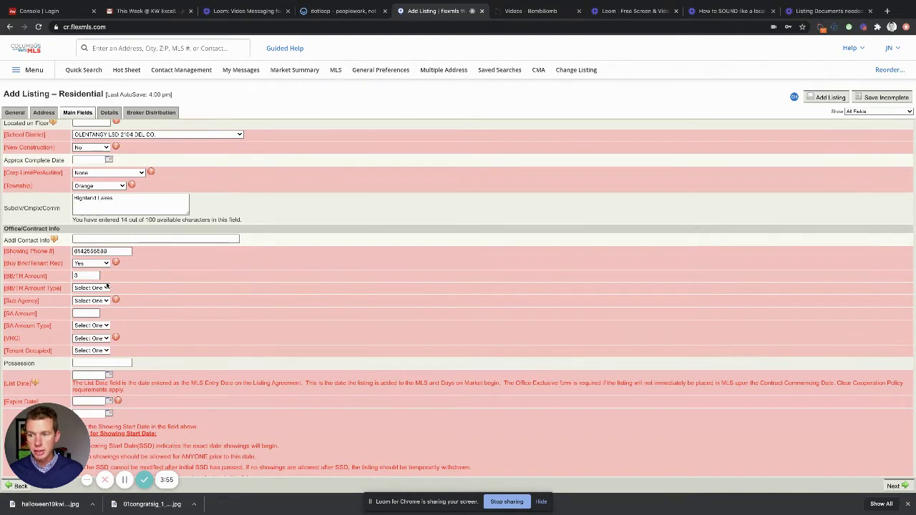
{"action": "left_click", "coordinate": [95, 288]}
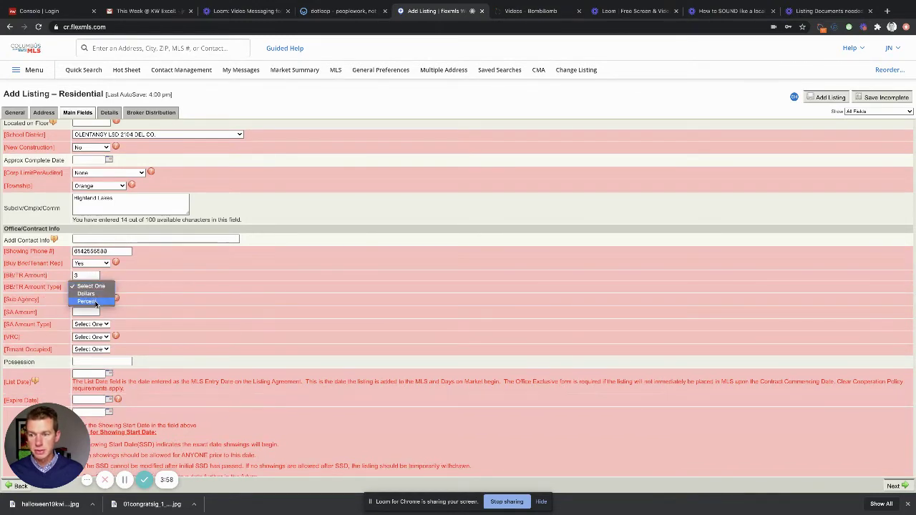
{"action": "left_click", "coordinate": [95, 302]}
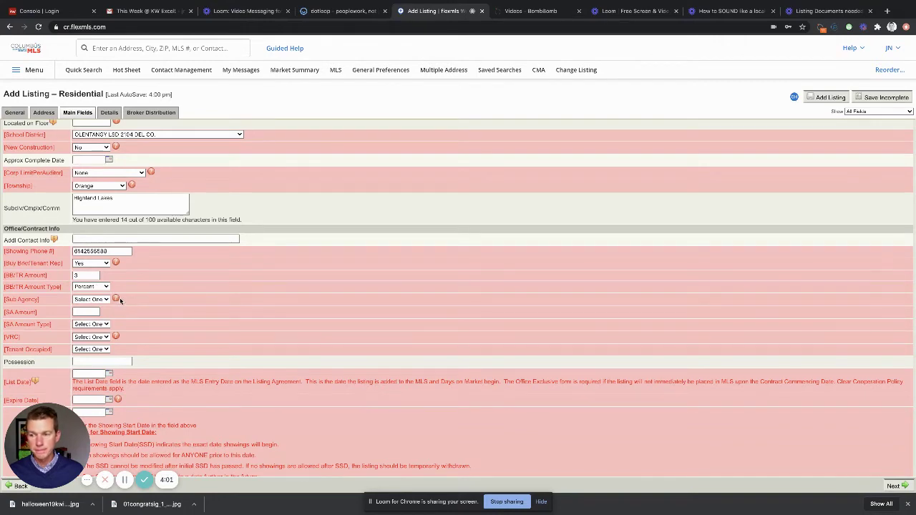
{"action": "left_click", "coordinate": [93, 301]}
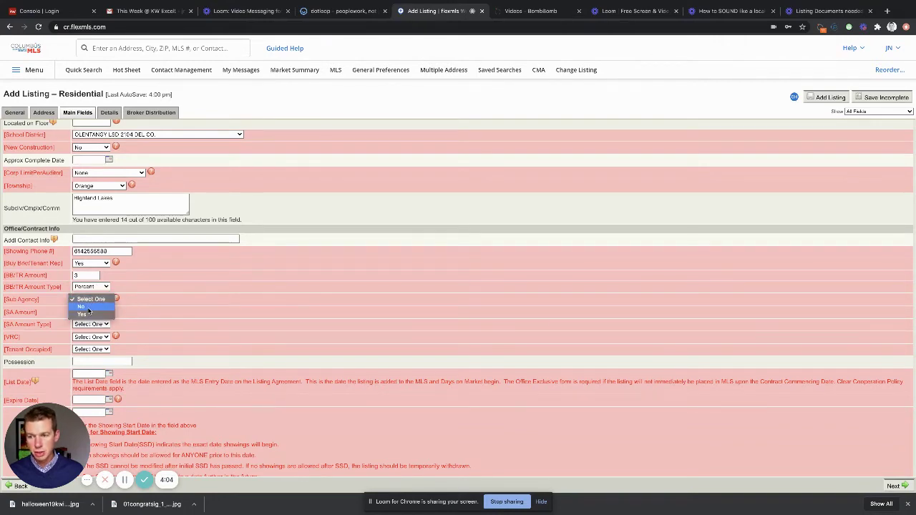
{"action": "left_click", "coordinate": [92, 306]}
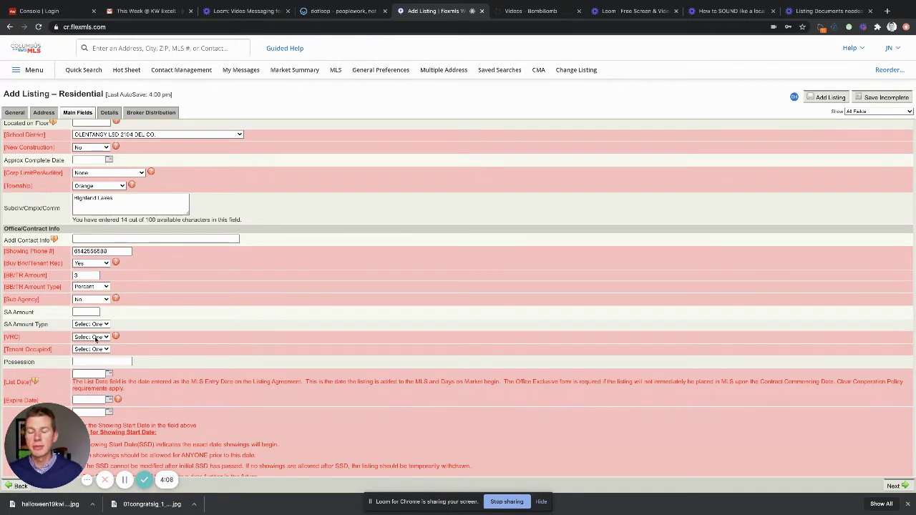
{"action": "left_click", "coordinate": [95, 340]}
{"action": "left_click", "coordinate": [91, 347]}
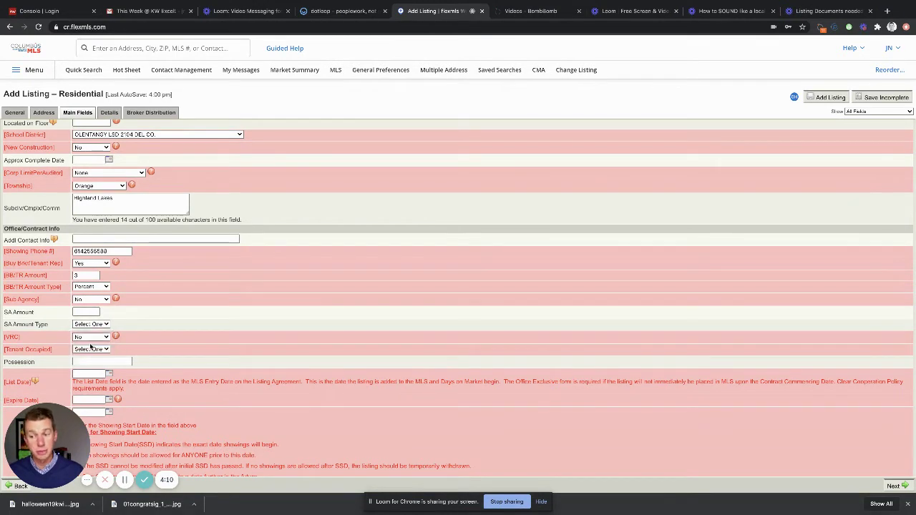
Step: Set Tenant Occupied to Yes and move into the Possession field
{"action": "scroll", "coordinate": [183, 343], "scroll_direction": "down", "scroll_amount": 1}
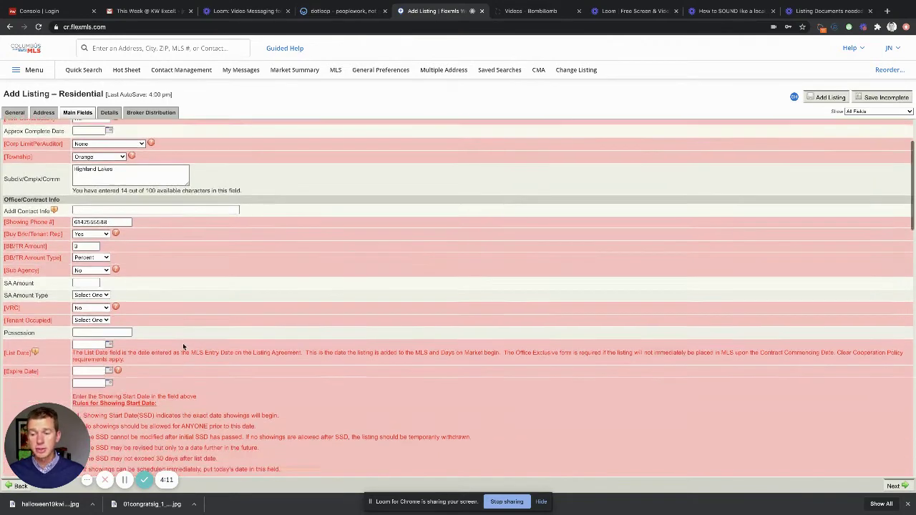
{"action": "scroll", "coordinate": [182, 343], "scroll_direction": "down", "scroll_amount": 2}
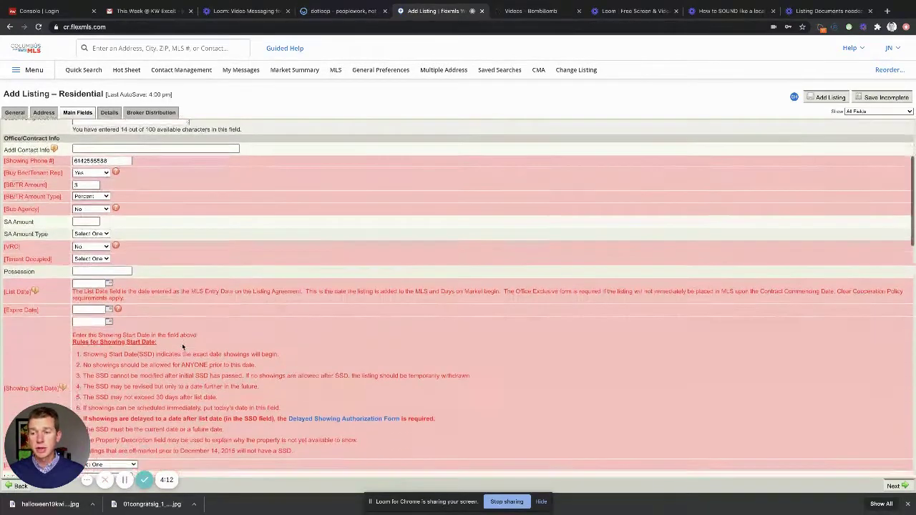
{"action": "left_click", "coordinate": [100, 258]}
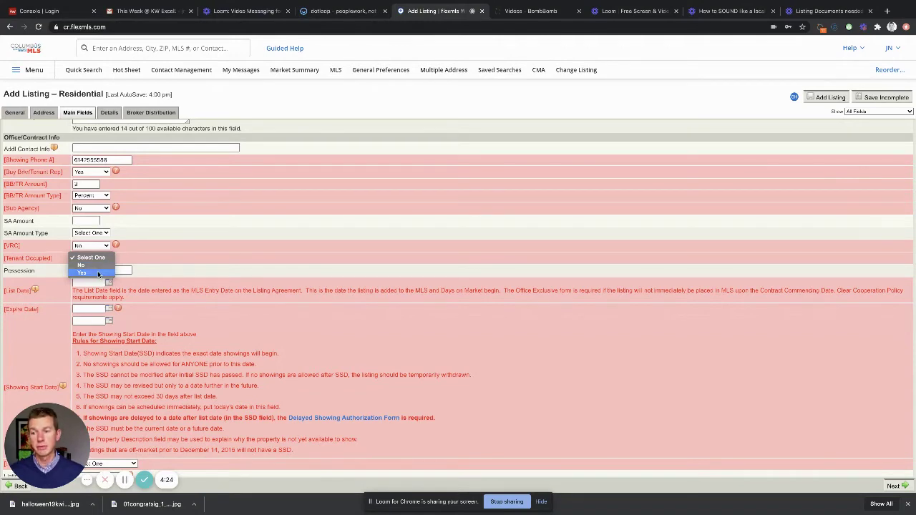
{"action": "left_click", "coordinate": [99, 274]}
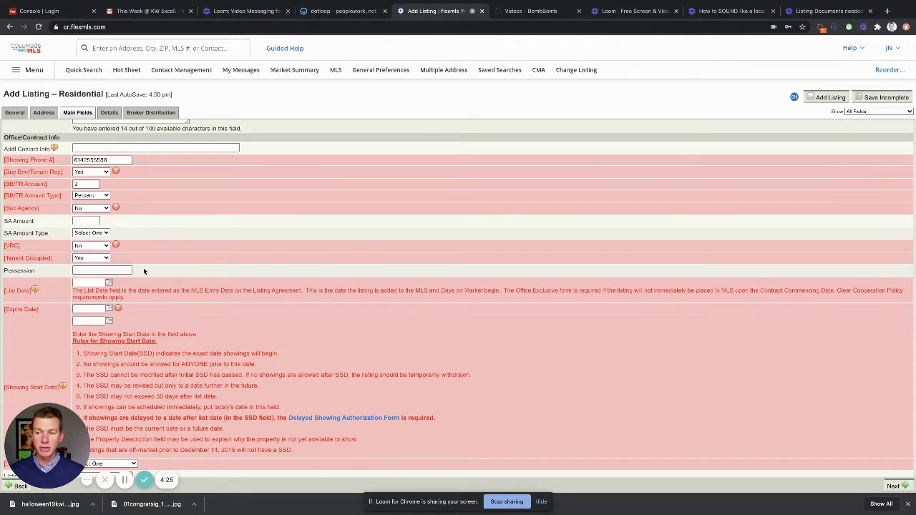
{"action": "left_click", "coordinate": [108, 269]}
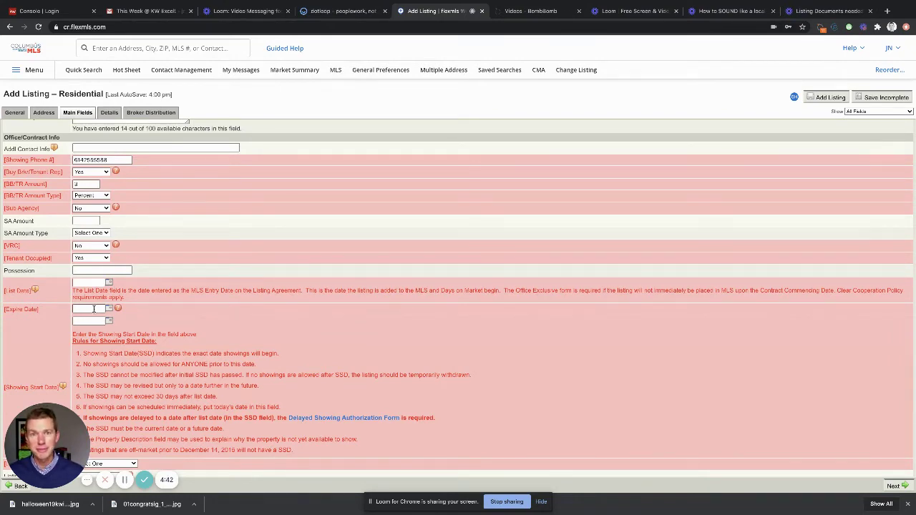
{"action": "scroll", "coordinate": [135, 331], "scroll_direction": "down", "scroll_amount": 1}
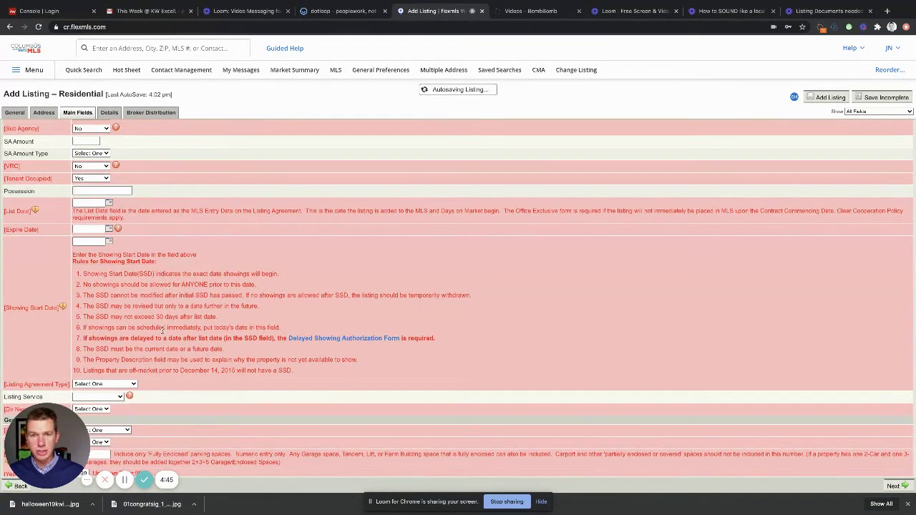
{"action": "scroll", "coordinate": [170, 318], "scroll_direction": "down", "scroll_amount": 1}
Step: Set Listing Agreement Type to Exclusive Right to Sell and Dir Neg w/Sell Perm to No
{"action": "scroll", "coordinate": [170, 318], "scroll_direction": "down", "scroll_amount": 1}
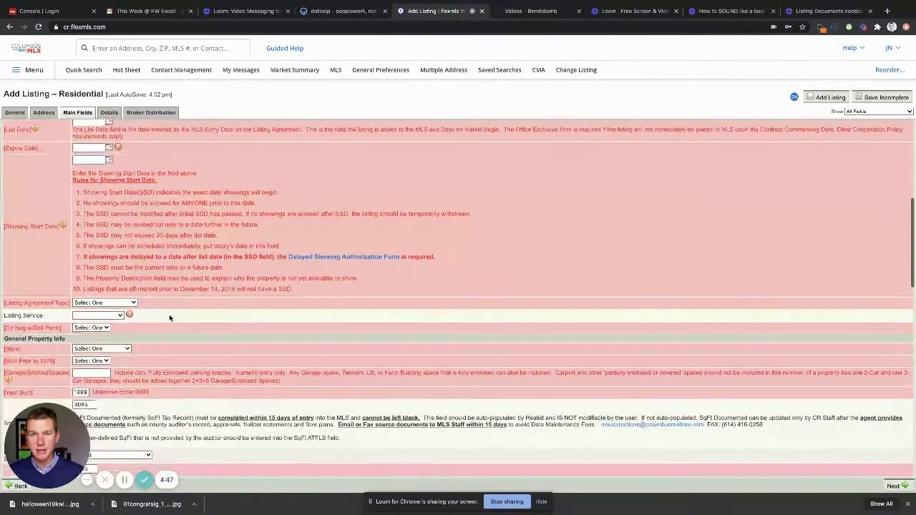
{"action": "left_click", "coordinate": [107, 303]}
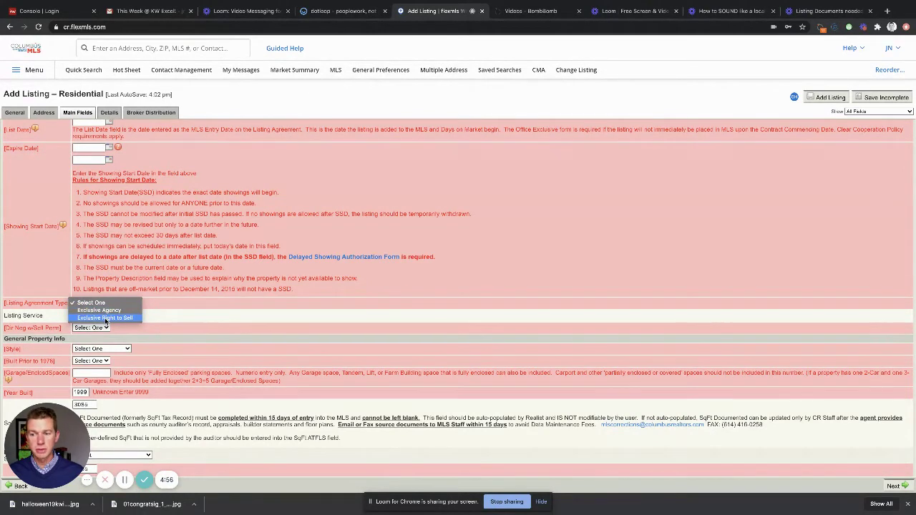
{"action": "left_click", "coordinate": [106, 319]}
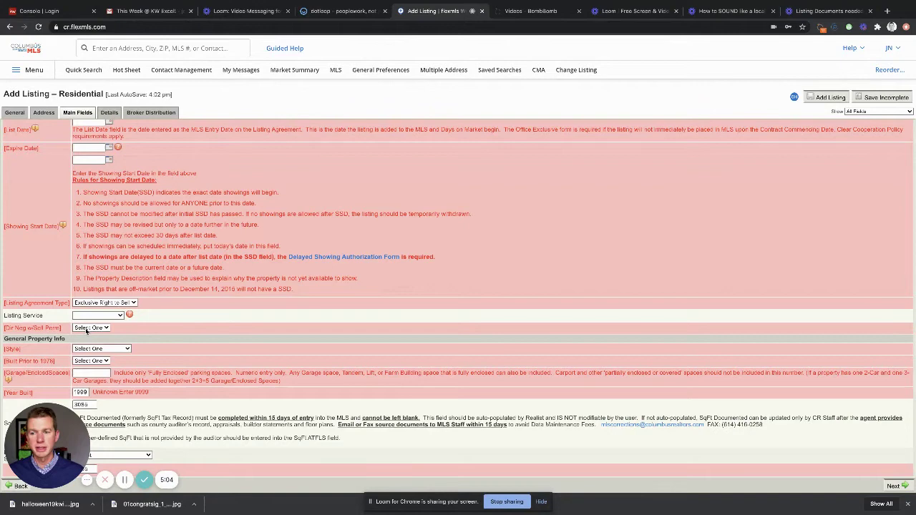
{"action": "left_click", "coordinate": [89, 328]}
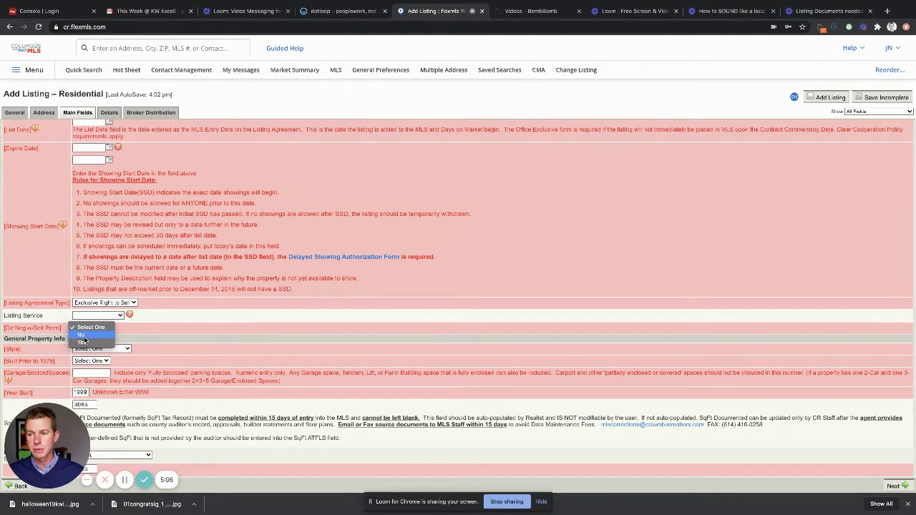
{"action": "left_click", "coordinate": [82, 335]}
Step: Open the Style list and close it without choosing a style
{"action": "scroll", "coordinate": [164, 344], "scroll_direction": "down", "scroll_amount": 1}
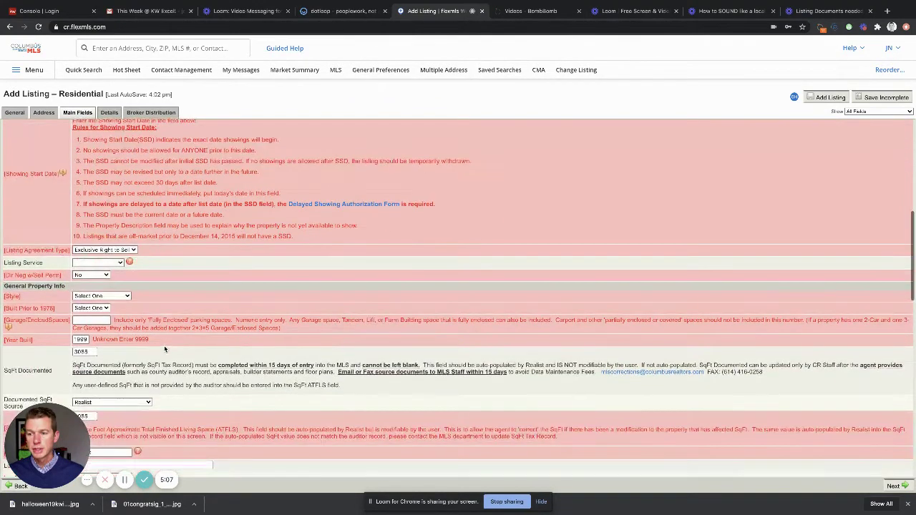
{"action": "left_click", "coordinate": [101, 295]}
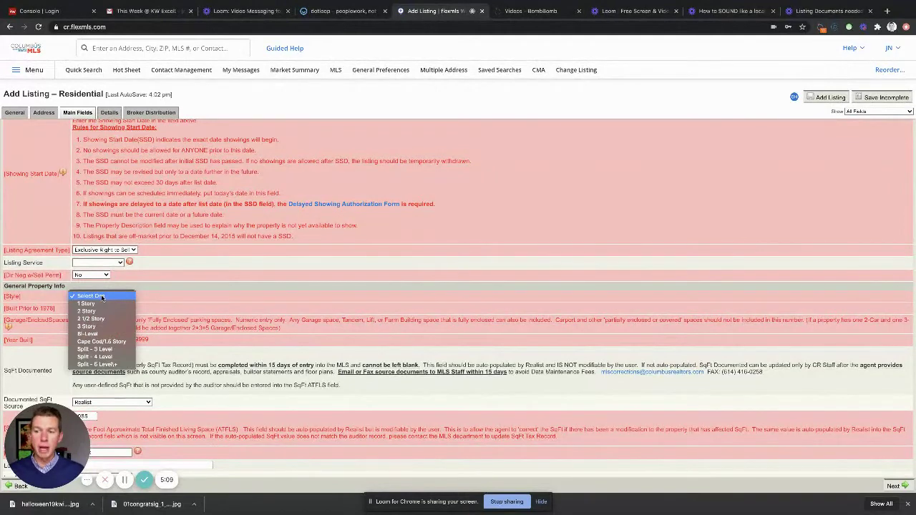
{"action": "left_click", "coordinate": [101, 295]}
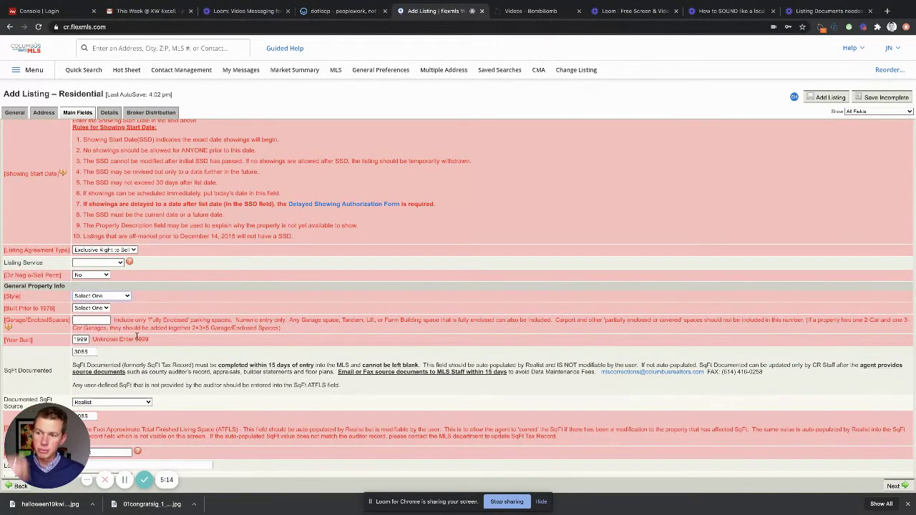
{"action": "scroll", "coordinate": [136, 337], "scroll_direction": "down", "scroll_amount": 3}
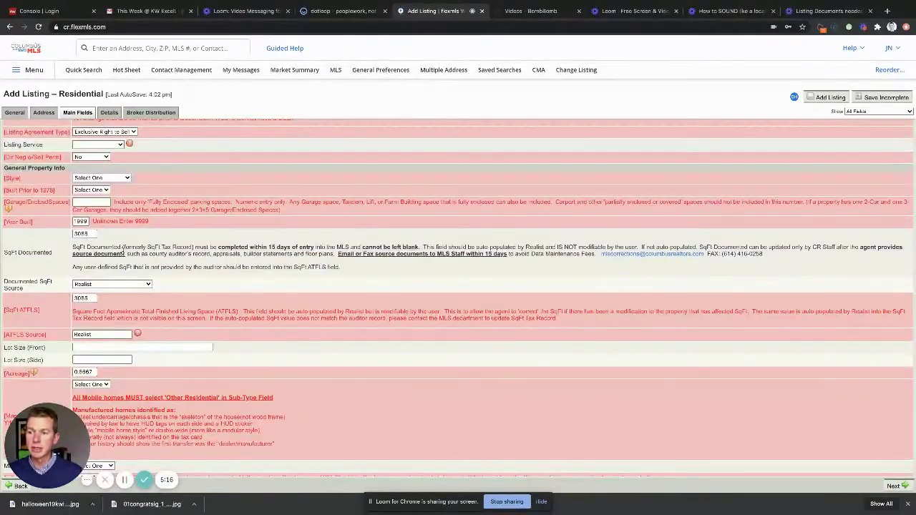
{"action": "scroll", "coordinate": [50, 312], "scroll_direction": "down", "scroll_amount": 1}
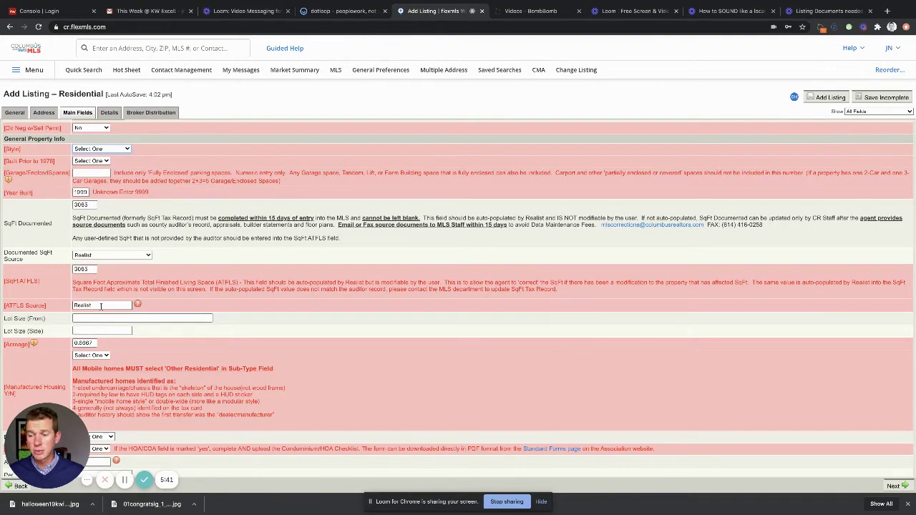
{"action": "scroll", "coordinate": [93, 305], "scroll_direction": "down", "scroll_amount": 2}
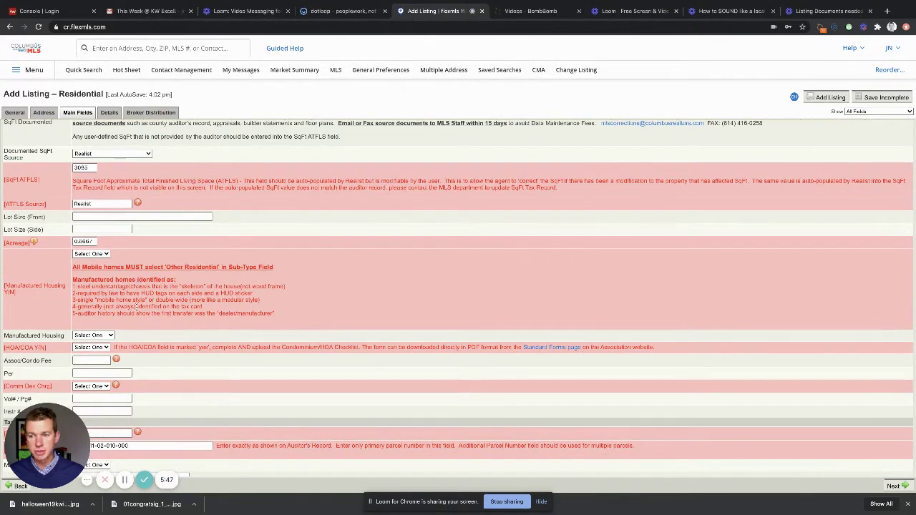
{"action": "scroll", "coordinate": [136, 307], "scroll_direction": "down", "scroll_amount": 2}
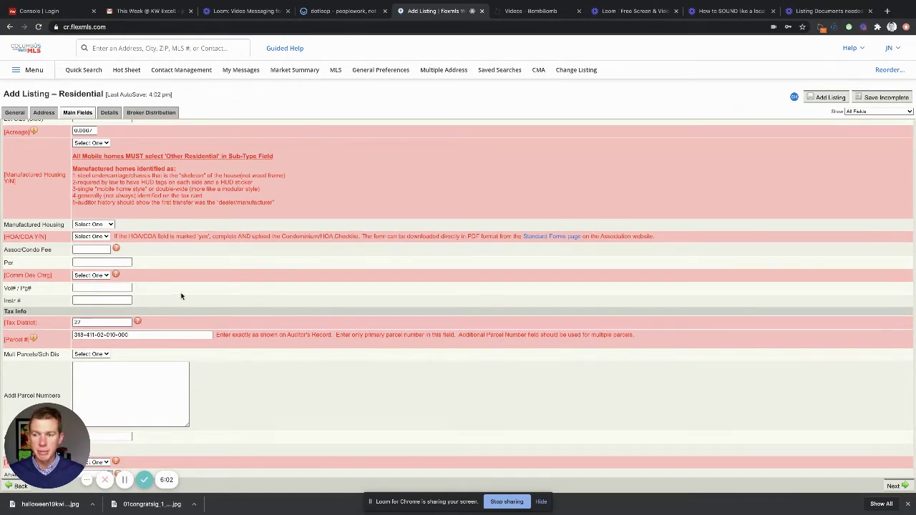
{"action": "scroll", "coordinate": [179, 293], "scroll_direction": "down", "scroll_amount": 3}
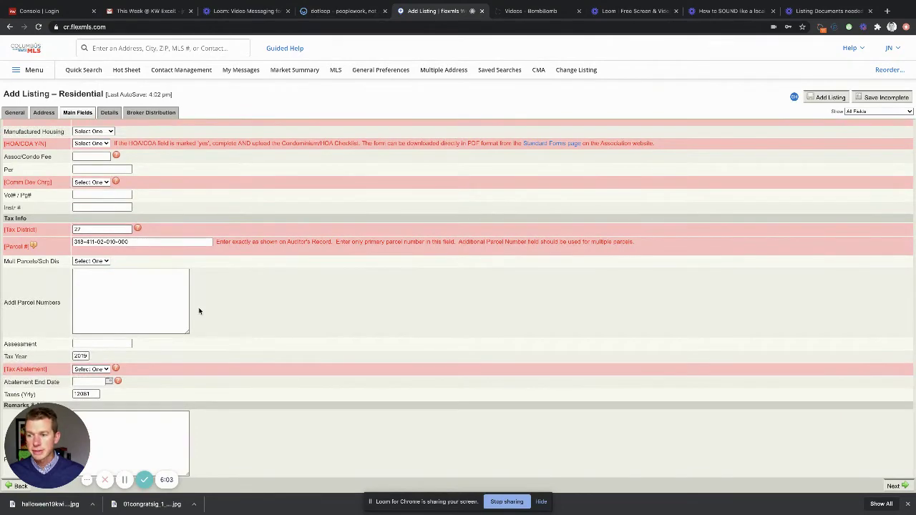
{"action": "scroll", "coordinate": [200, 311], "scroll_direction": "down", "scroll_amount": 5}
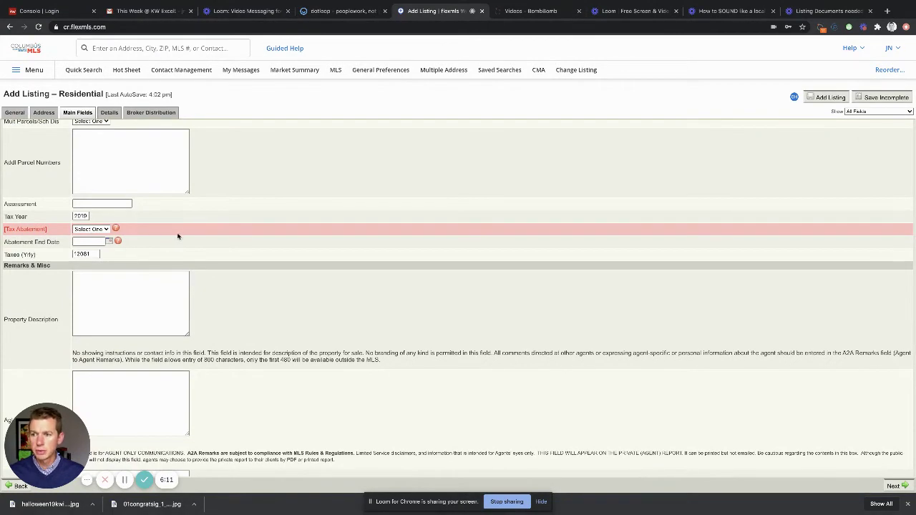
Step: Scroll down past the Remarks & Misc section
{"action": "scroll", "coordinate": [179, 236], "scroll_direction": "down", "scroll_amount": 2}
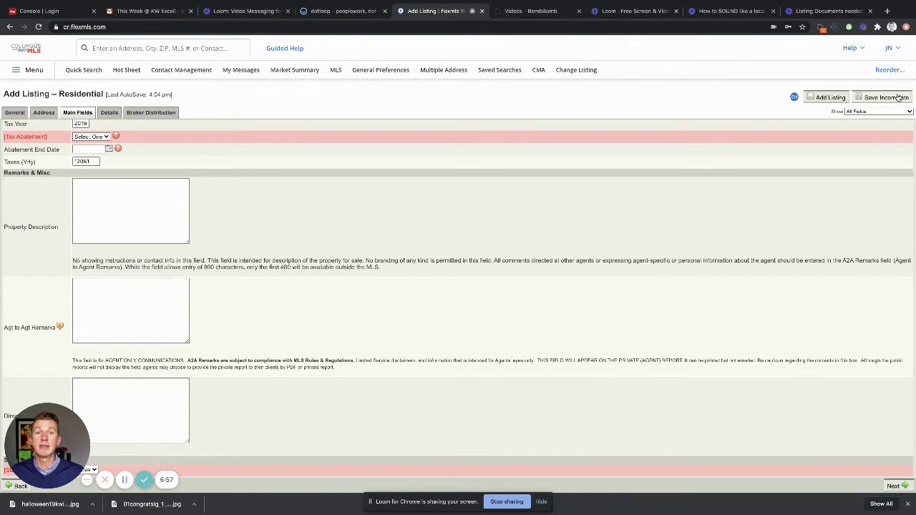
Step: On Details, tick None Known for acceptance conditions and enter 0 beds for Up2, Entry, Down1, Down2
{"action": "left_click", "coordinate": [893, 486]}
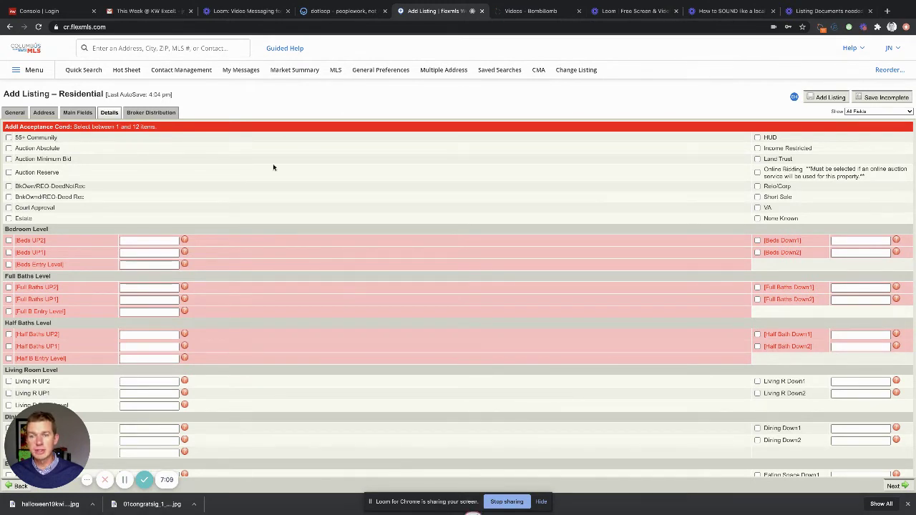
{"action": "left_click", "coordinate": [758, 219]}
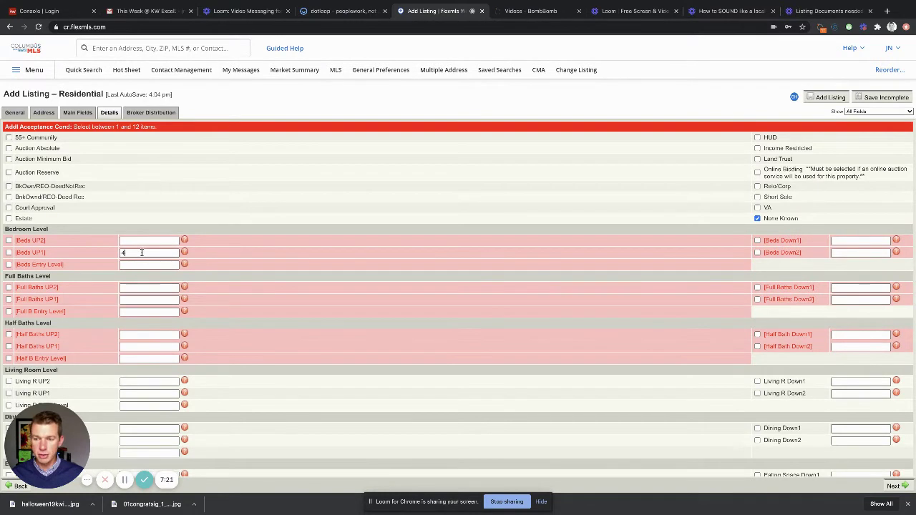
{"action": "left_click", "coordinate": [144, 264]}
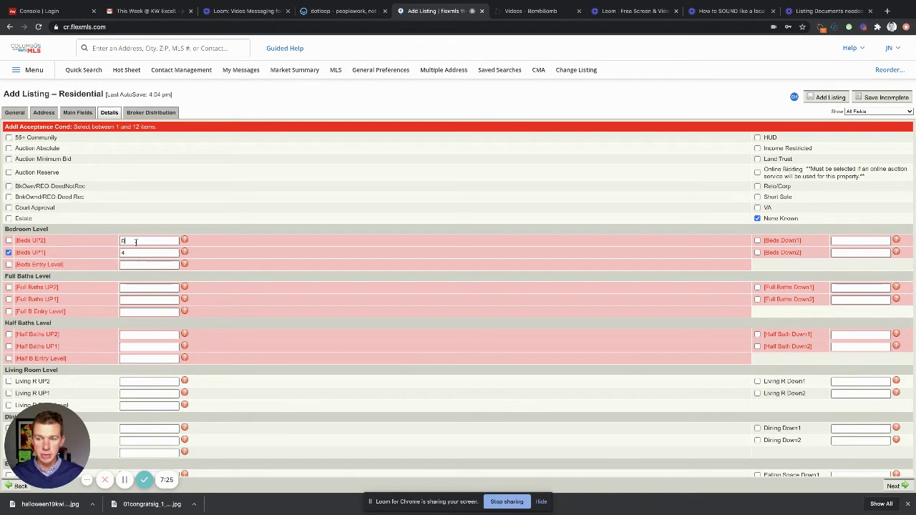
{"action": "left_click", "coordinate": [132, 264]}
{"action": "type", "text": "0"}
{"action": "left_click", "coordinate": [841, 242]}
{"action": "type", "text": "0"}
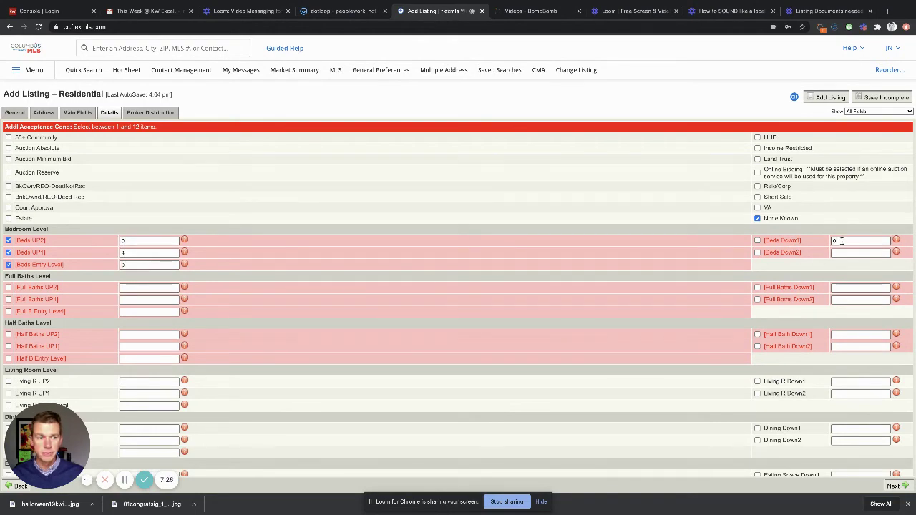
{"action": "left_click", "coordinate": [843, 253]}
{"action": "type", "text": "0"}
{"action": "left_click", "coordinate": [745, 277]}
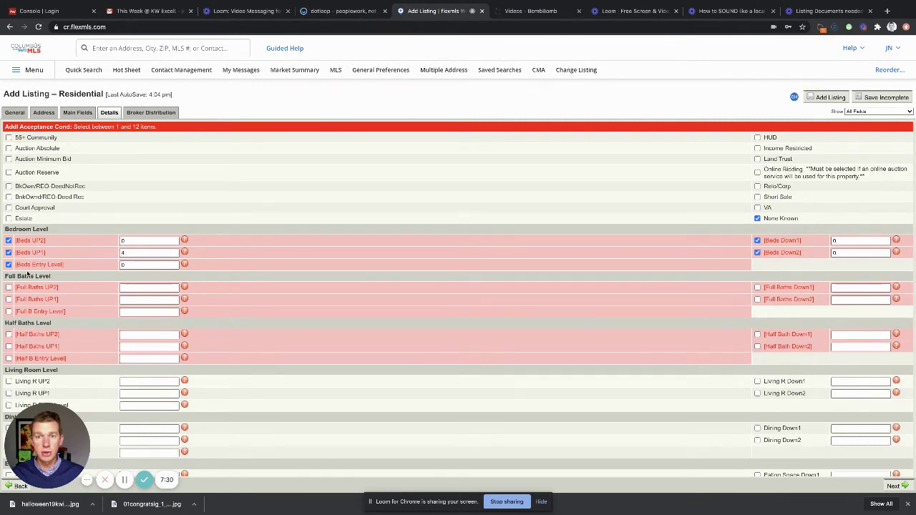
{"action": "scroll", "coordinate": [147, 290], "scroll_direction": "down", "scroll_amount": 1}
{"action": "scroll", "coordinate": [147, 289], "scroll_direction": "down", "scroll_amount": 4}
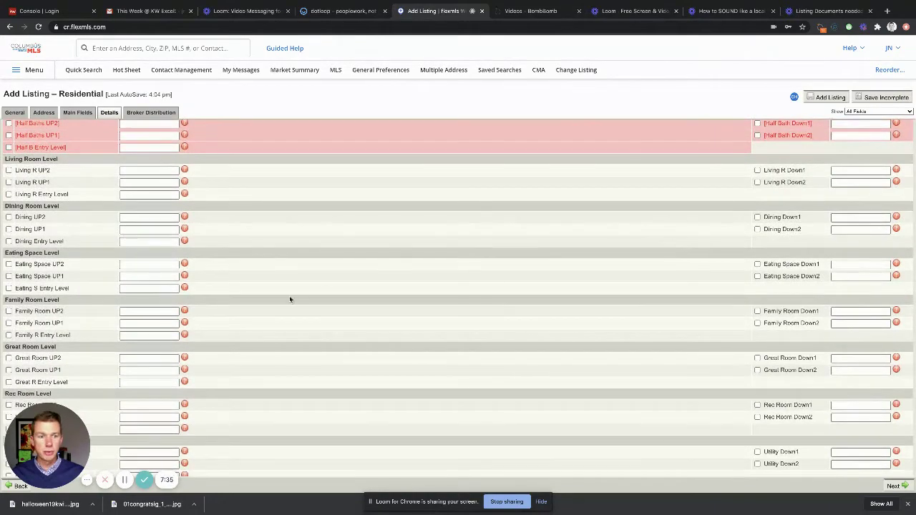
{"action": "scroll", "coordinate": [291, 300], "scroll_direction": "down", "scroll_amount": 5}
{"action": "scroll", "coordinate": [401, 353], "scroll_direction": "down", "scroll_amount": 2}
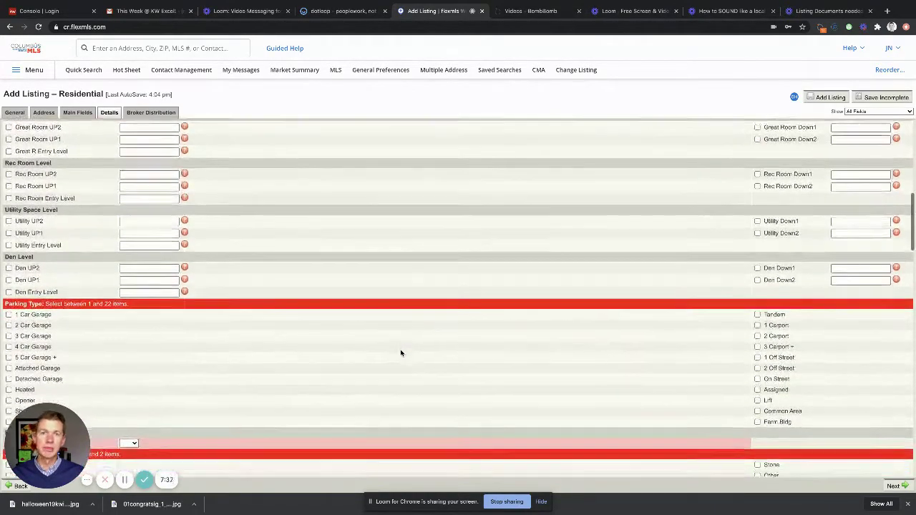
{"action": "scroll", "coordinate": [399, 351], "scroll_direction": "down", "scroll_amount": 3}
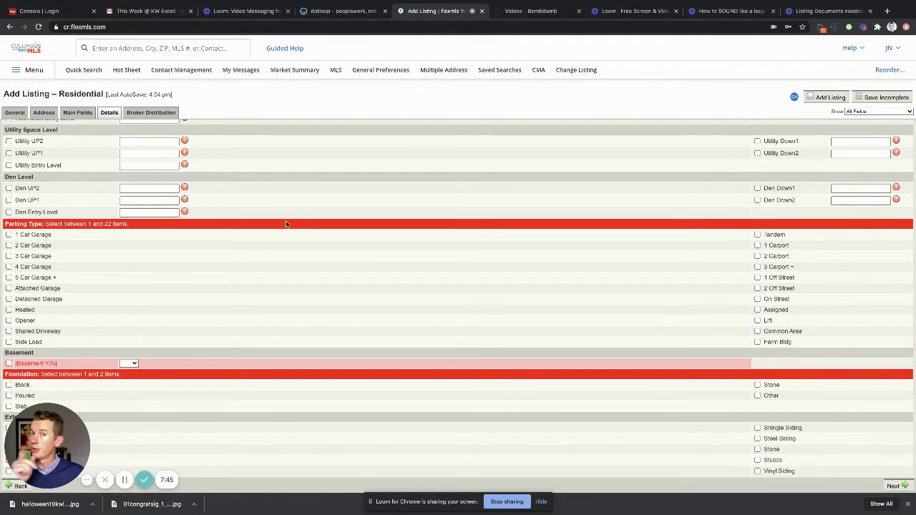
{"action": "scroll", "coordinate": [303, 252], "scroll_direction": "down", "scroll_amount": 2}
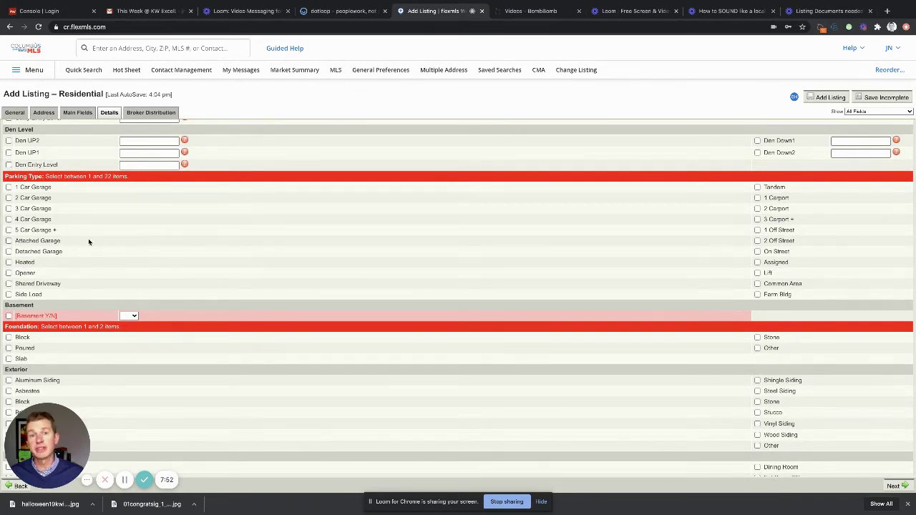
{"action": "scroll", "coordinate": [216, 257], "scroll_direction": "down", "scroll_amount": 3}
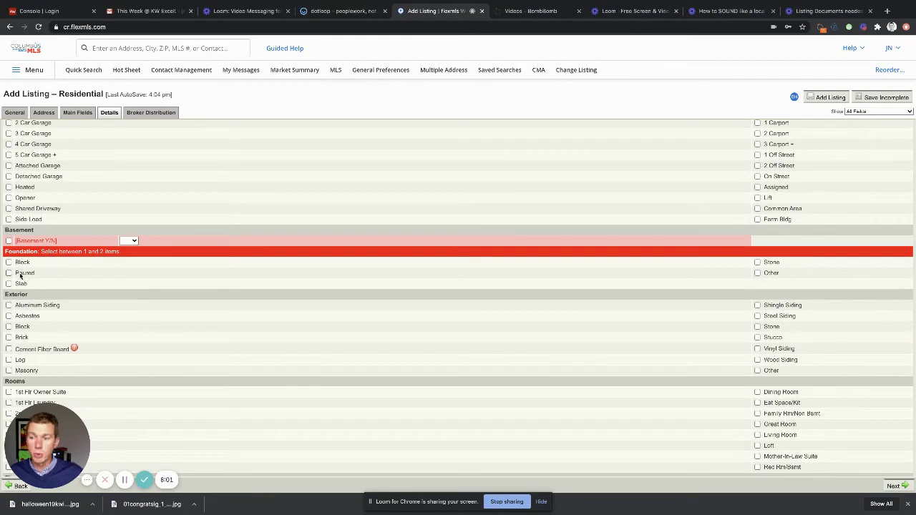
{"action": "scroll", "coordinate": [265, 296], "scroll_direction": "down", "scroll_amount": 3}
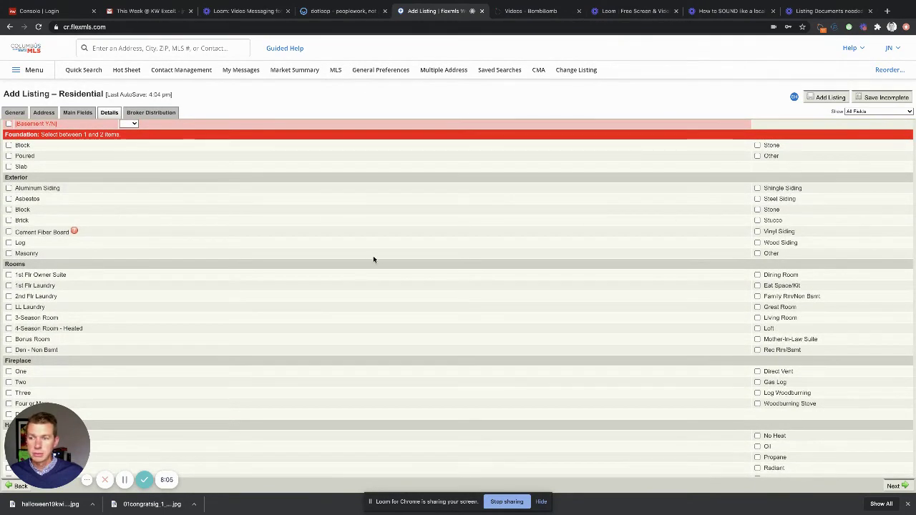
{"action": "scroll", "coordinate": [321, 289], "scroll_direction": "down", "scroll_amount": 3}
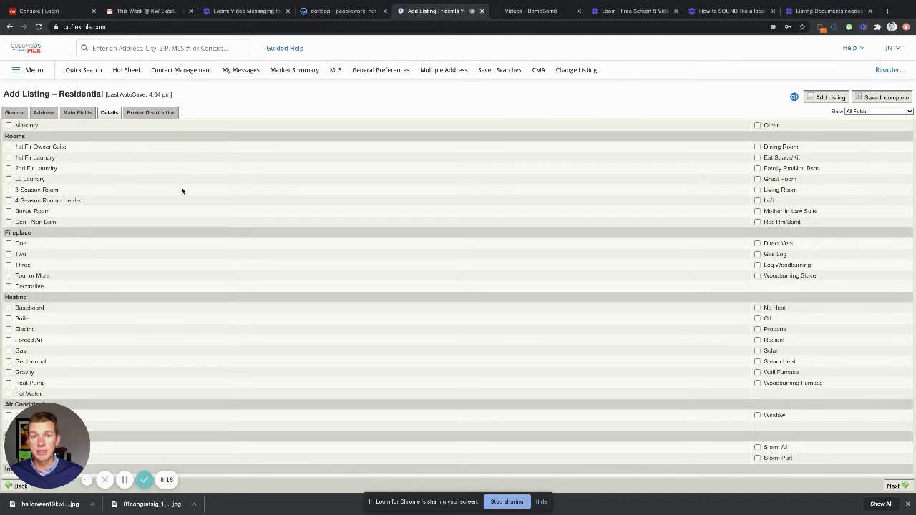
{"action": "scroll", "coordinate": [179, 191], "scroll_direction": "down", "scroll_amount": 3}
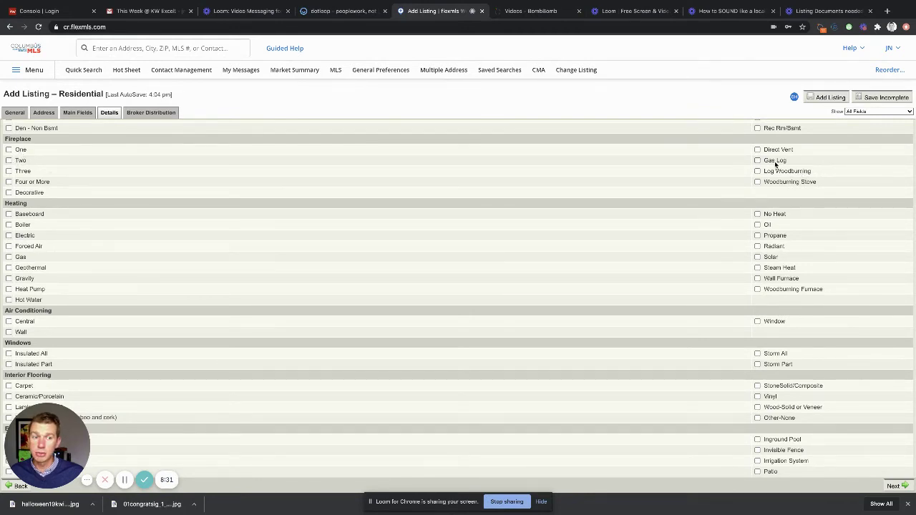
{"action": "scroll", "coordinate": [370, 264], "scroll_direction": "down", "scroll_amount": 3}
{"action": "scroll", "coordinate": [368, 266], "scroll_direction": "up", "scroll_amount": 1}
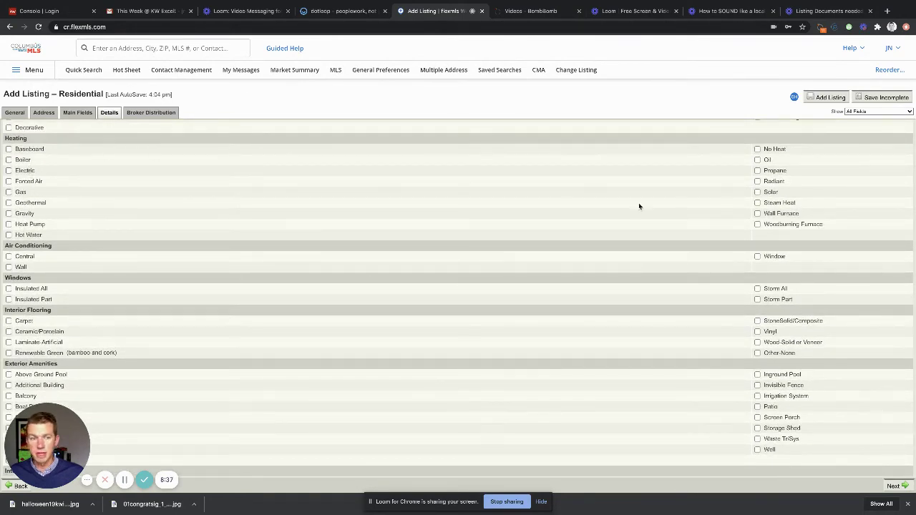
{"action": "scroll", "coordinate": [349, 256], "scroll_direction": "down", "scroll_amount": 3}
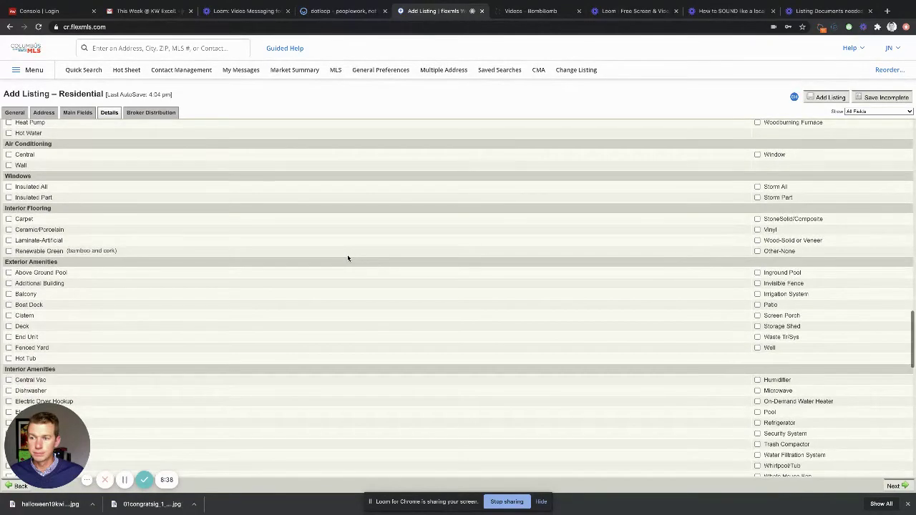
{"action": "scroll", "coordinate": [344, 256], "scroll_direction": "down", "scroll_amount": 2}
{"action": "scroll", "coordinate": [343, 256], "scroll_direction": "down", "scroll_amount": 1}
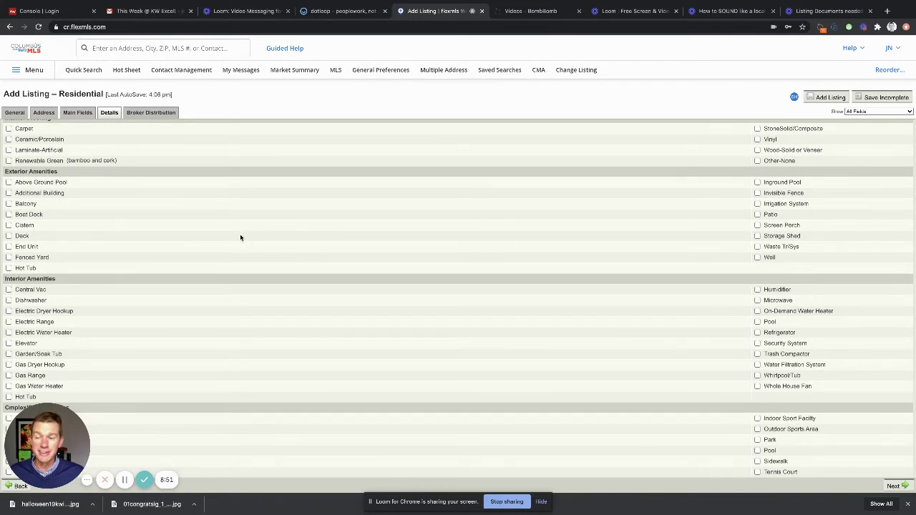
{"action": "scroll", "coordinate": [244, 239], "scroll_direction": "down", "scroll_amount": 3}
{"action": "scroll", "coordinate": [248, 240], "scroll_direction": "down", "scroll_amount": 4}
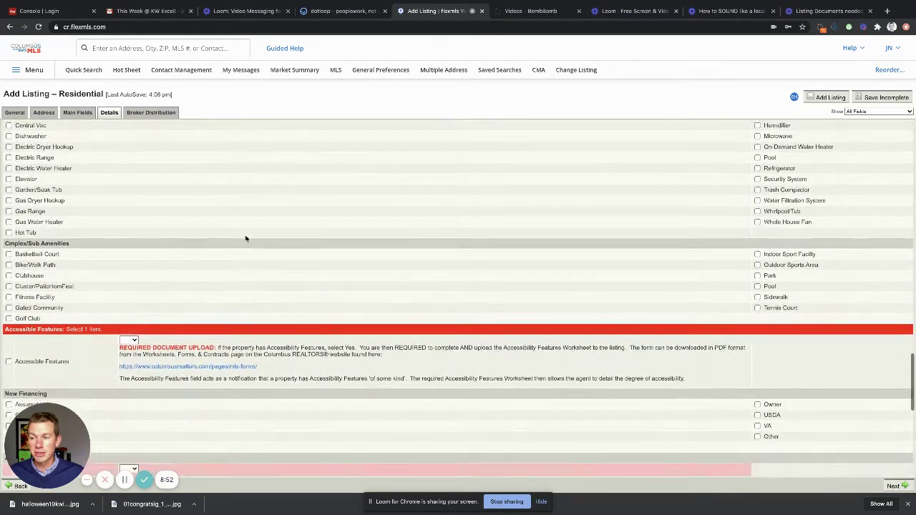
{"action": "scroll", "coordinate": [245, 238], "scroll_direction": "down", "scroll_amount": 2}
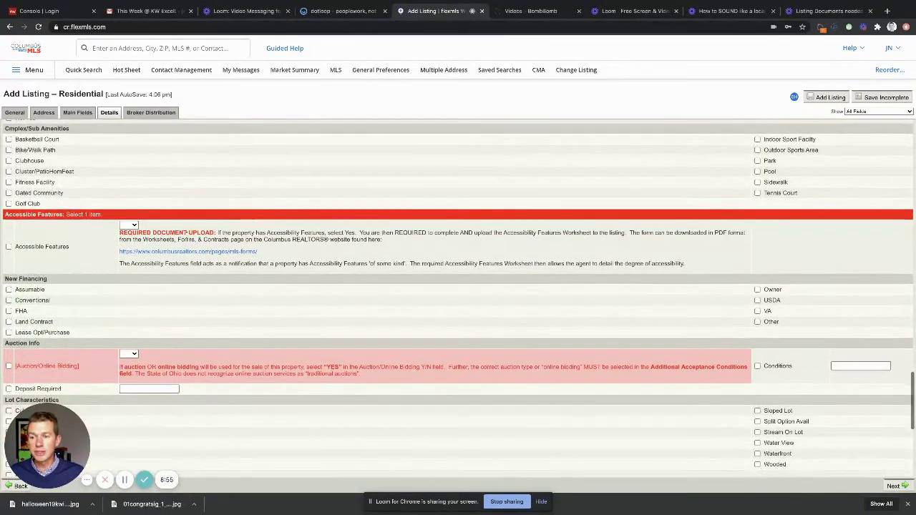
{"action": "left_click", "coordinate": [129, 225]}
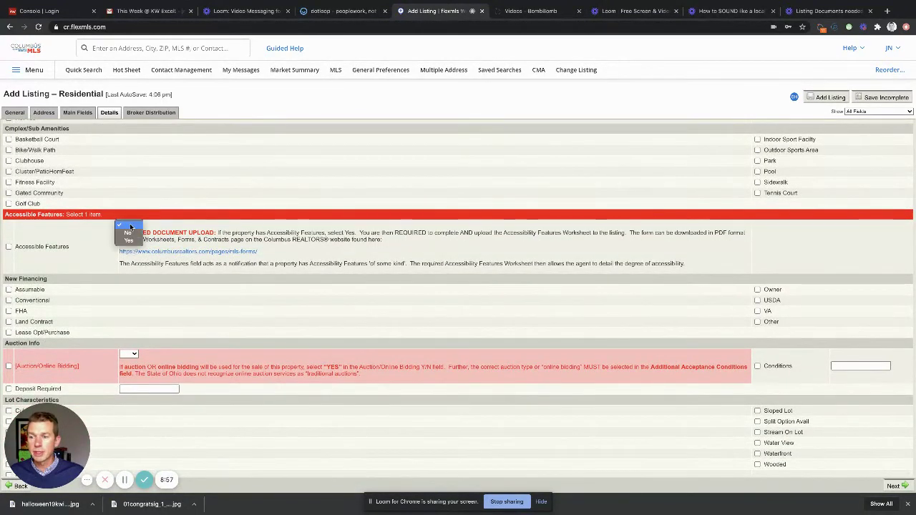
{"action": "left_click", "coordinate": [194, 222]}
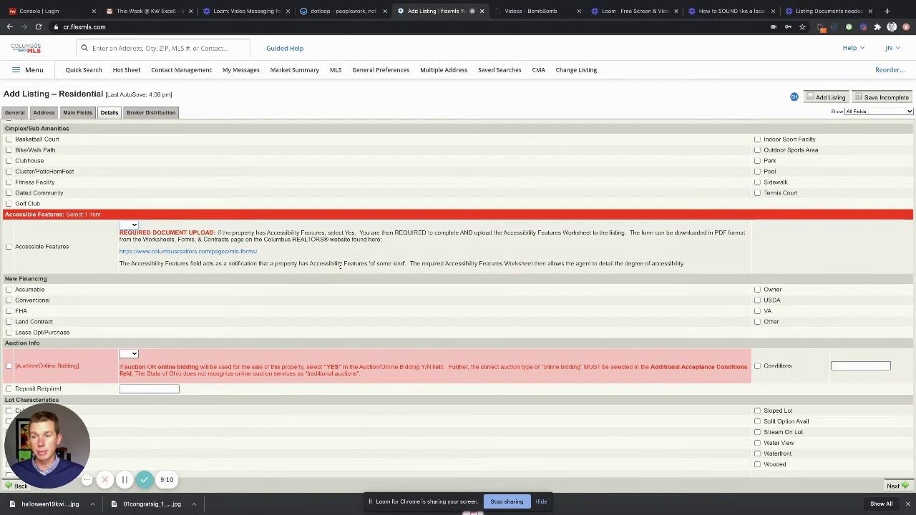
{"action": "scroll", "coordinate": [345, 278], "scroll_direction": "down", "scroll_amount": 2}
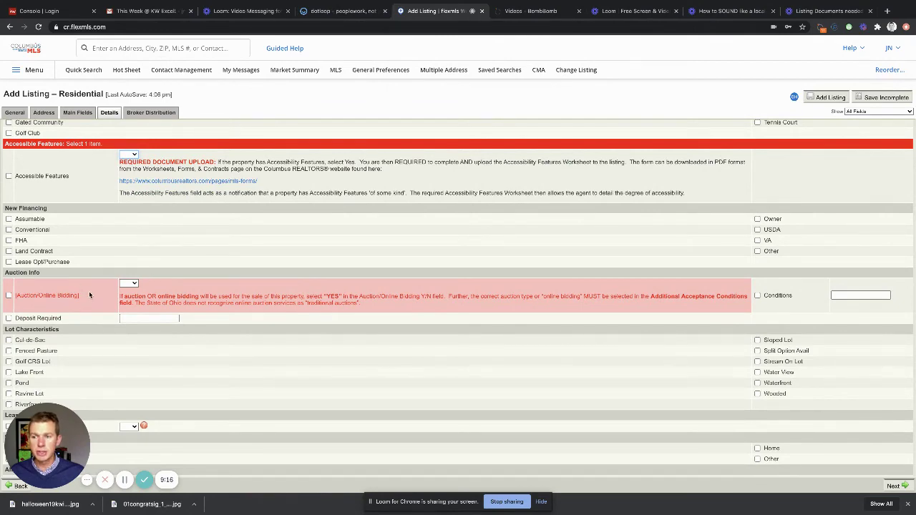
{"action": "scroll", "coordinate": [133, 245], "scroll_direction": "down", "scroll_amount": 1}
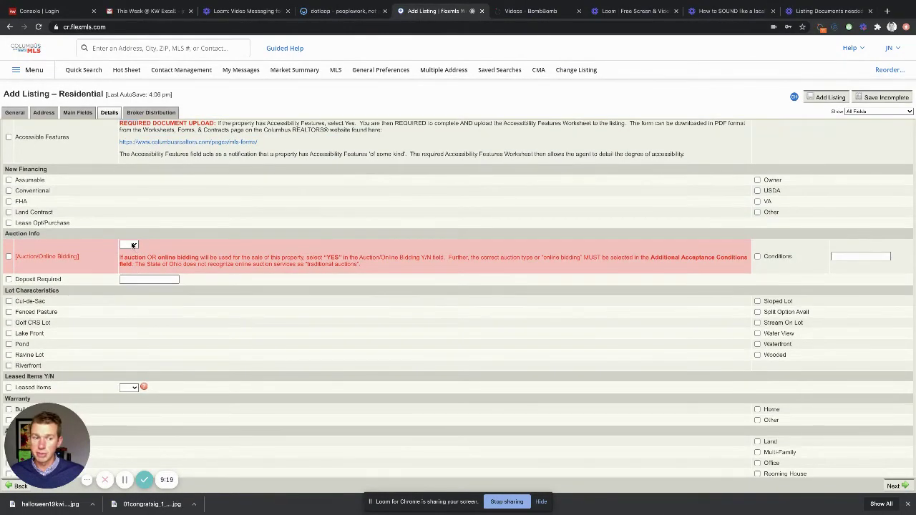
{"action": "scroll", "coordinate": [229, 259], "scroll_direction": "down", "scroll_amount": 1}
{"action": "scroll", "coordinate": [247, 262], "scroll_direction": "down", "scroll_amount": 4}
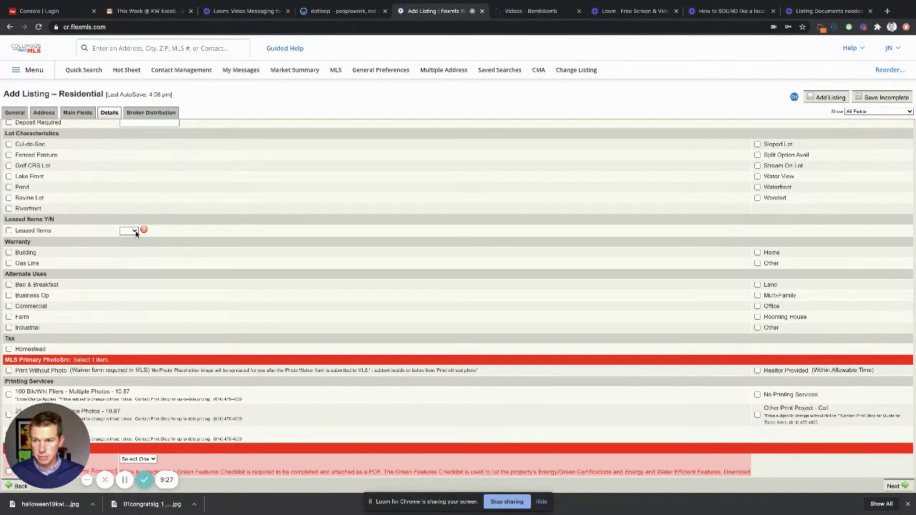
{"action": "scroll", "coordinate": [233, 259], "scroll_direction": "down", "scroll_amount": 1}
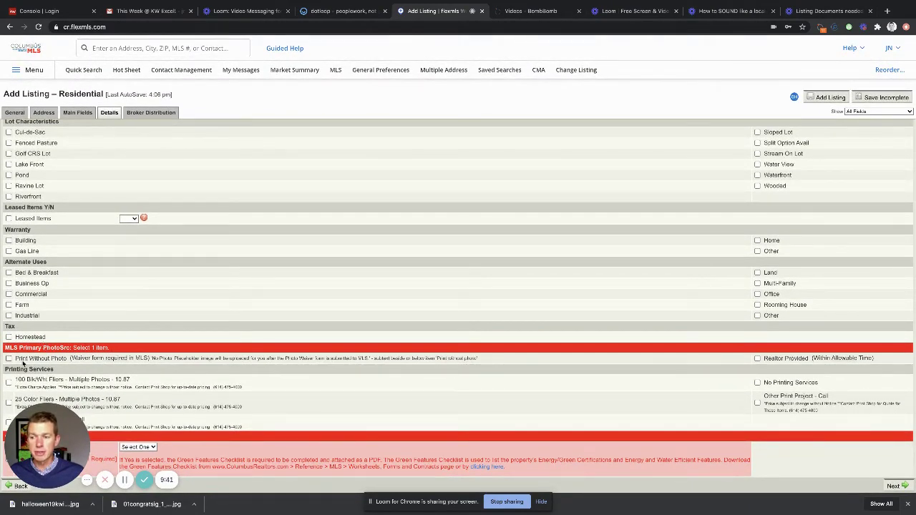
Step: Tick Realtor Provided under MLS Primary PhotoSrc
{"action": "left_click", "coordinate": [757, 359]}
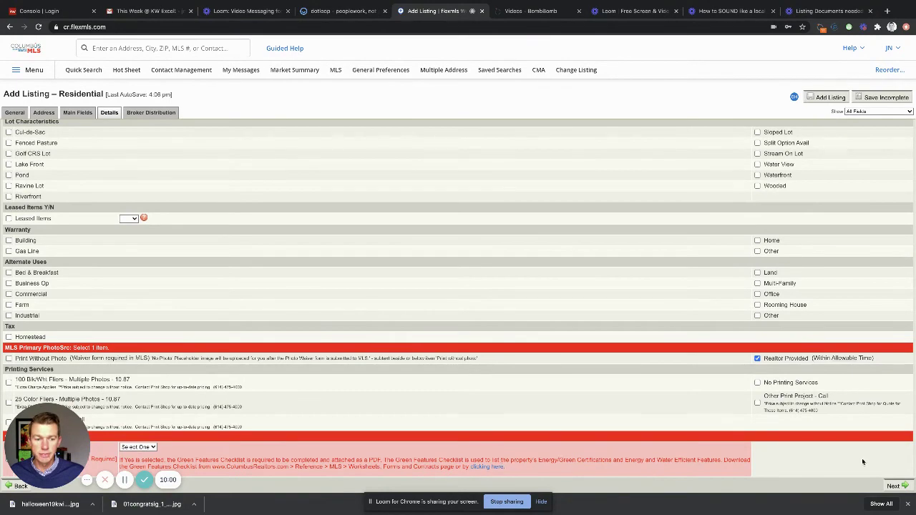
Step: Advance from Details to the Broker Distribution tab
{"action": "left_click", "coordinate": [896, 487]}
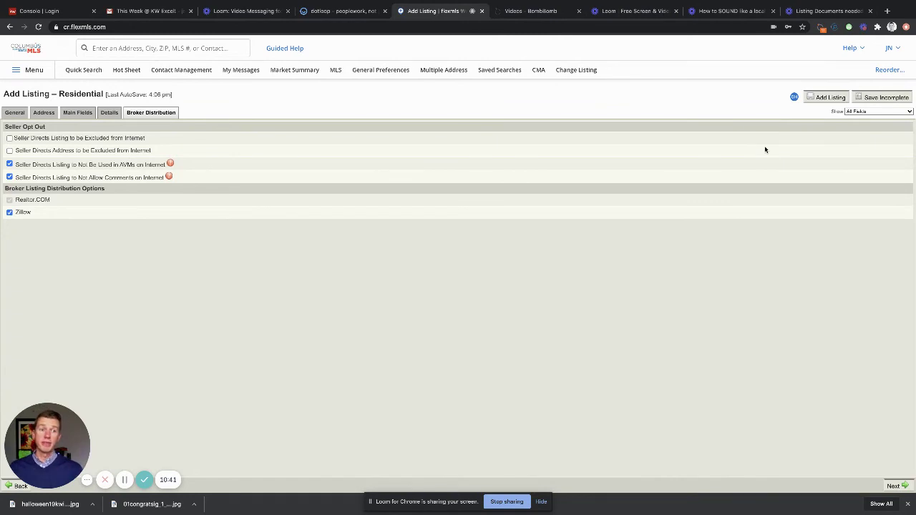
Step: Save the residential listing as incomplete to reach its summary showing the $500,000 list price
{"action": "left_click", "coordinate": [886, 98]}
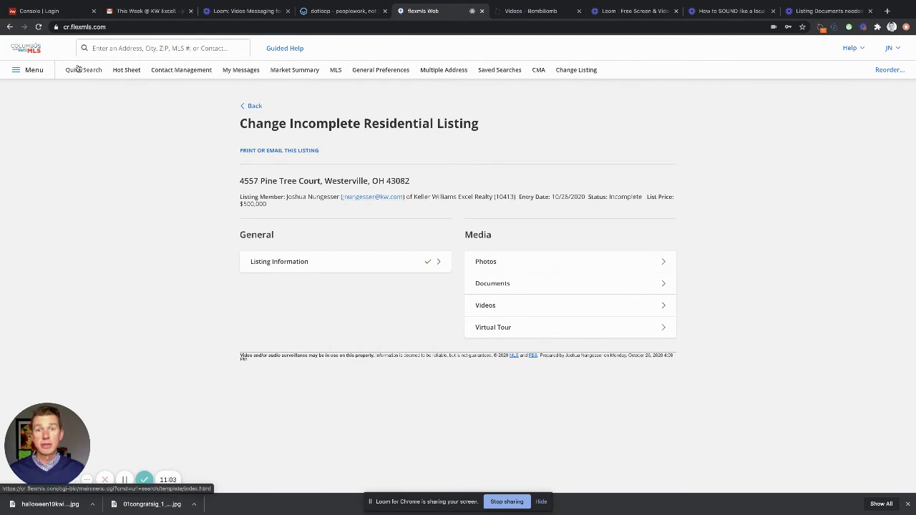
Step: Reopen the saved $500,000 residential draft for editing from My Incomplete listings
{"action": "left_click", "coordinate": [31, 71]}
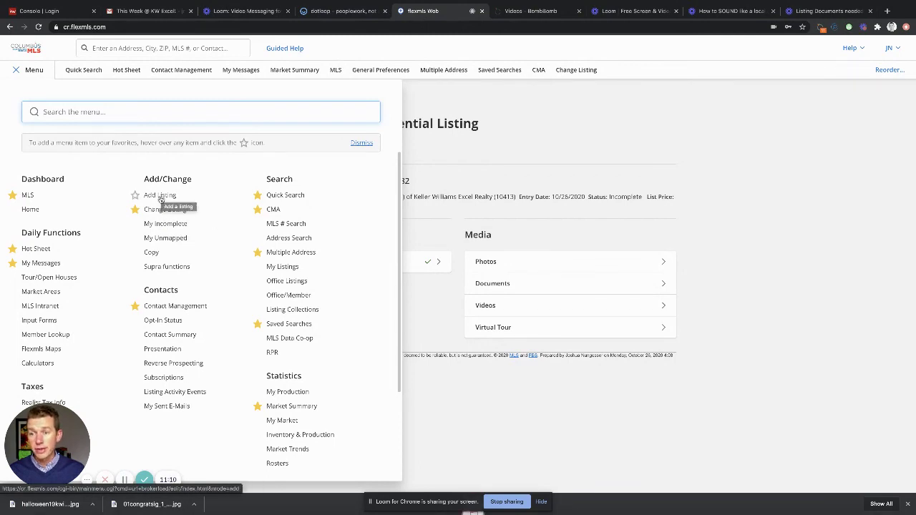
{"action": "left_click", "coordinate": [161, 225]}
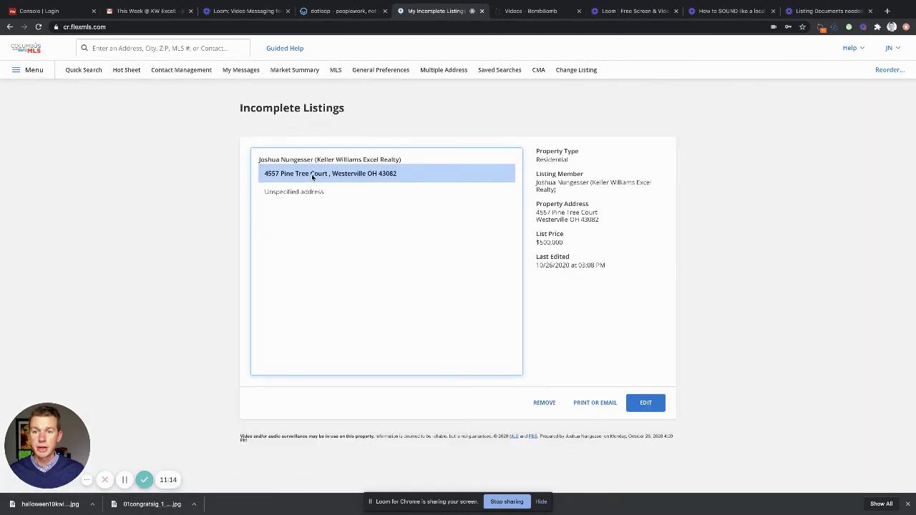
{"action": "left_click", "coordinate": [646, 404]}
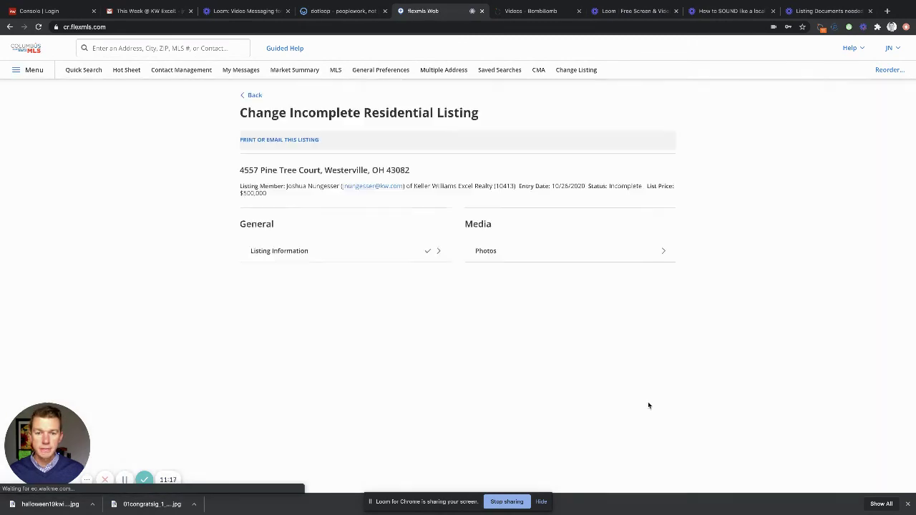